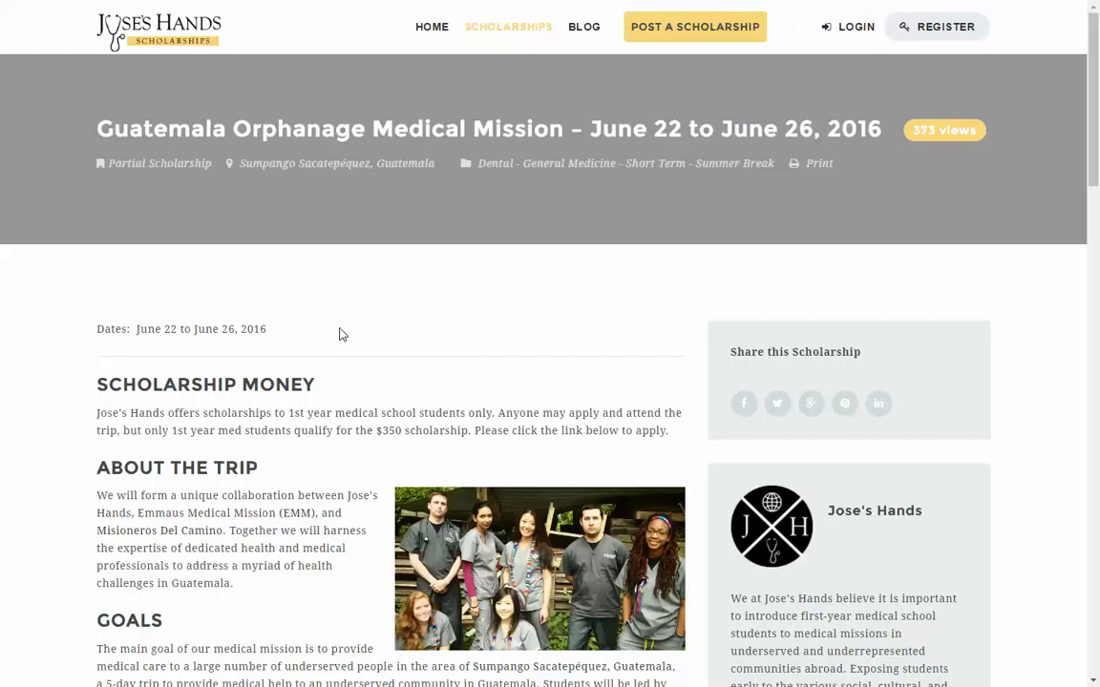
- Look over the Guatemala Orphanage Medical Mission scholarship, then open the blog and view its newest post
scroll(323, 331, down, 1)
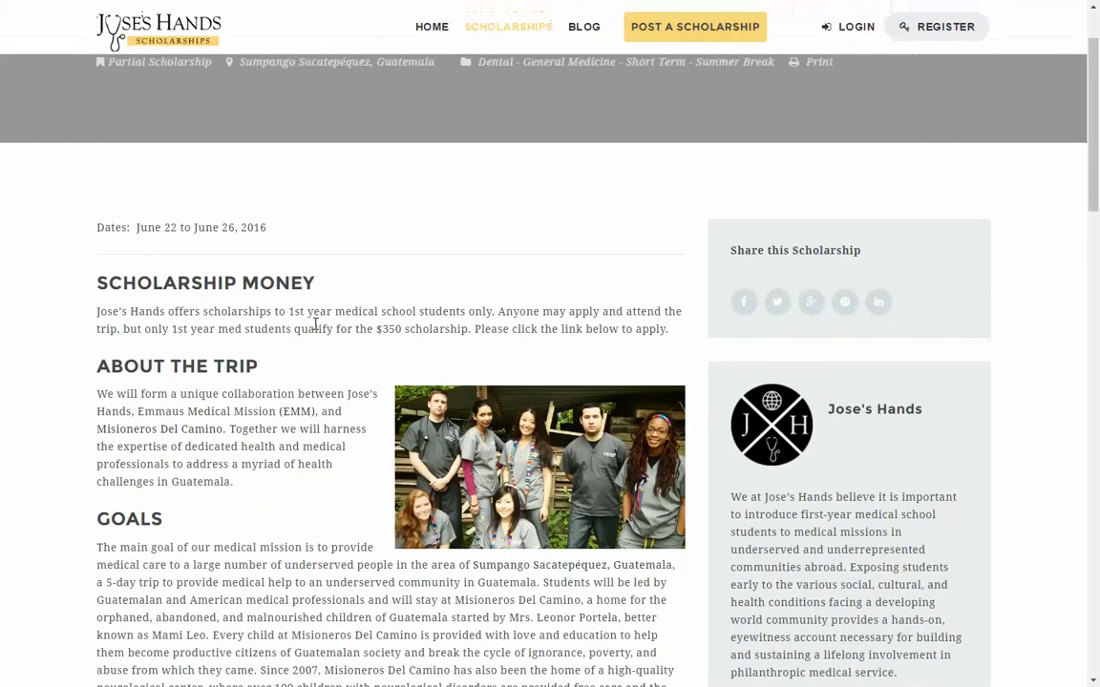
scroll(316, 325, up, 1)
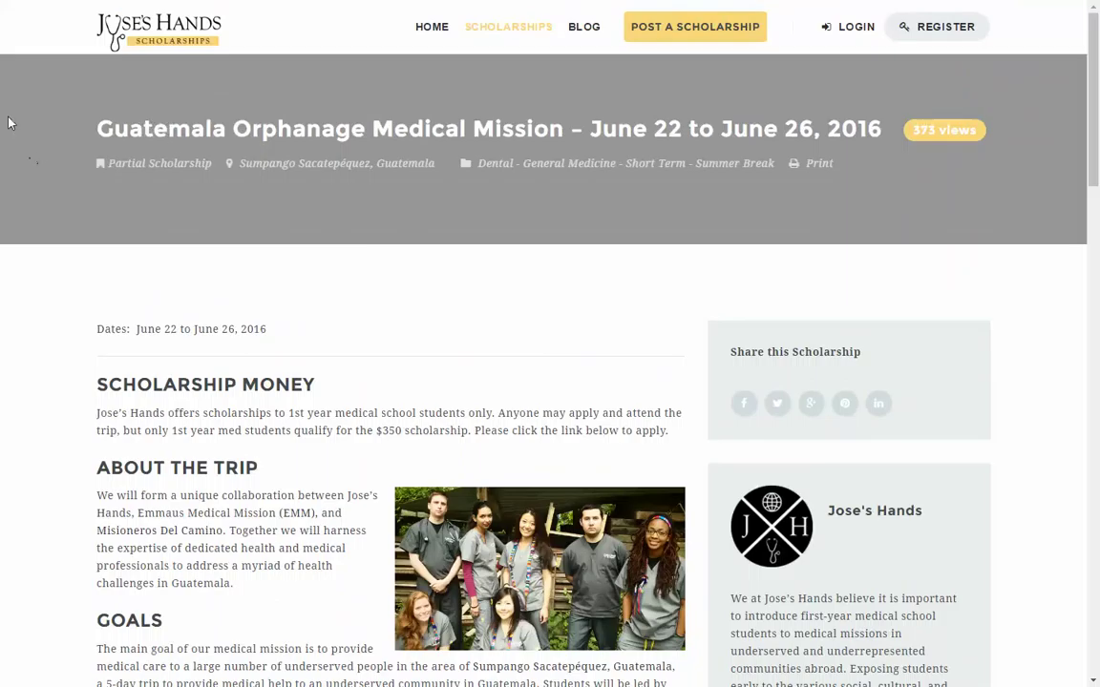
click(576, 34)
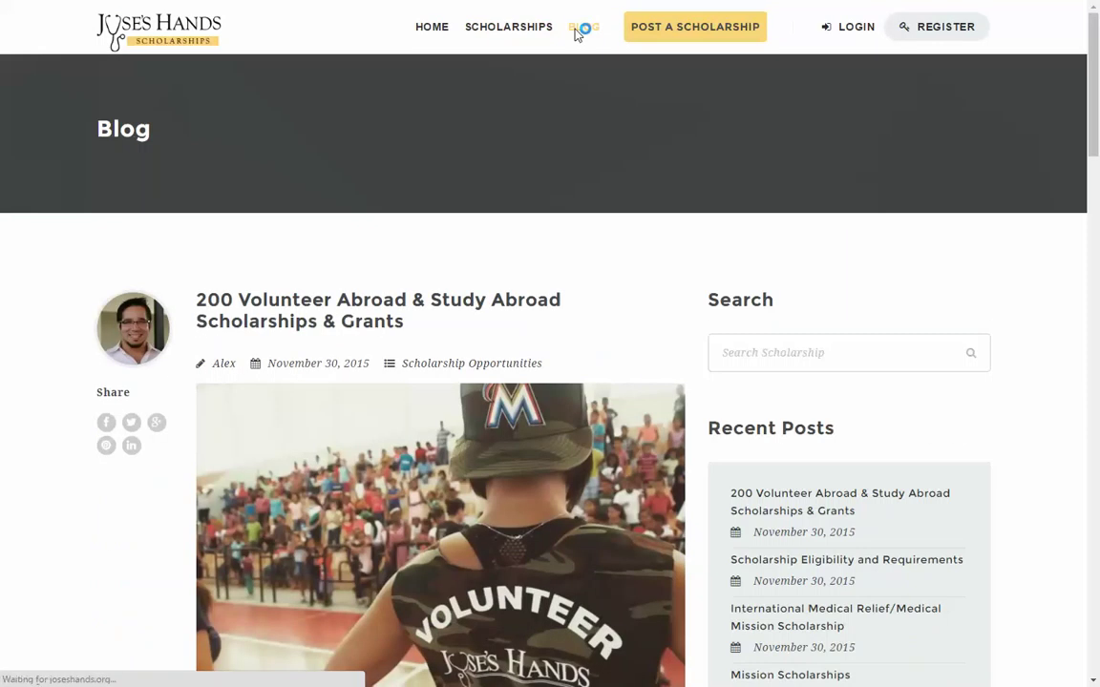
scroll(621, 129, down, 1)
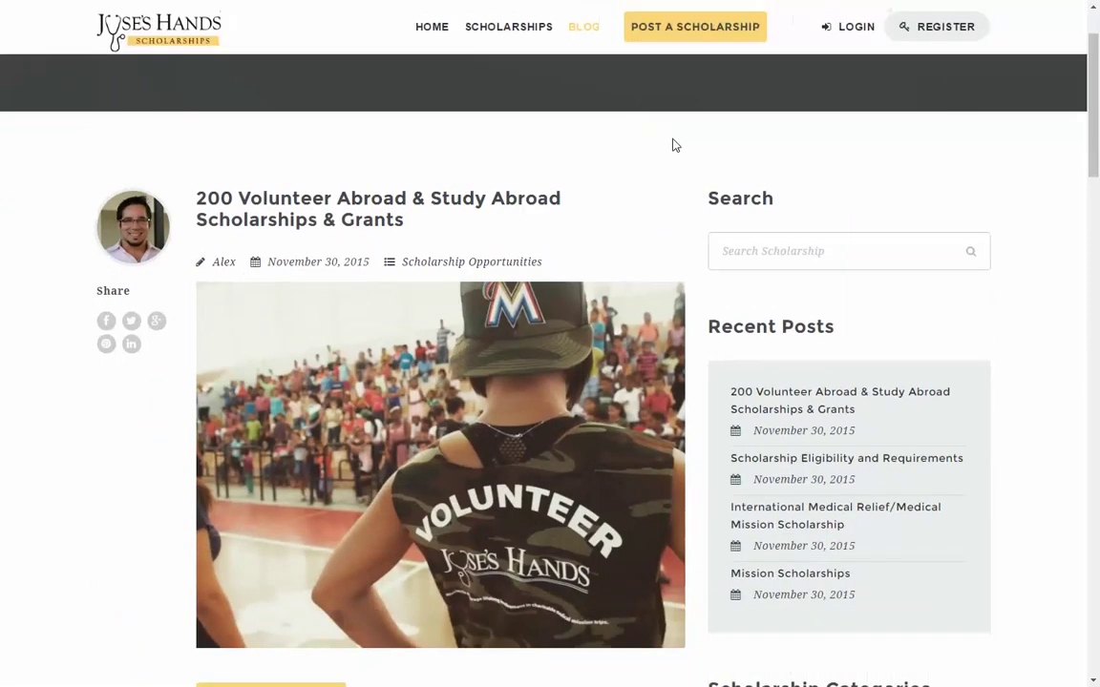
scroll(684, 152, up, 1)
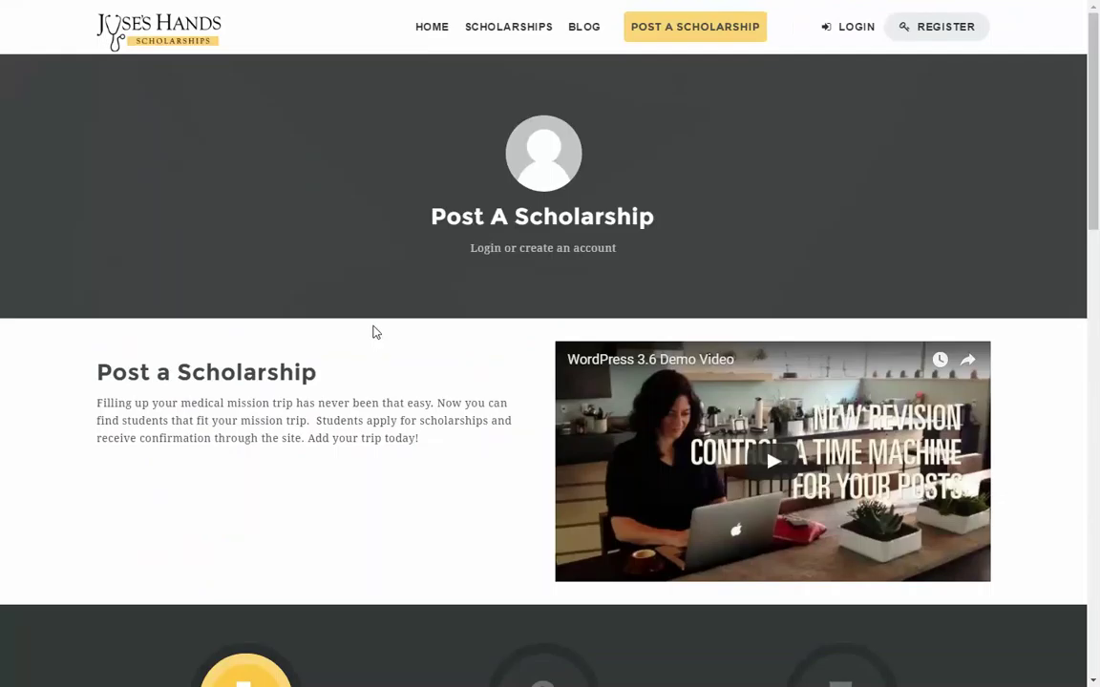
- Examine the three-stage Post a Scholarship process and its form for logging in or creating an account
scroll(374, 331, down, 3)
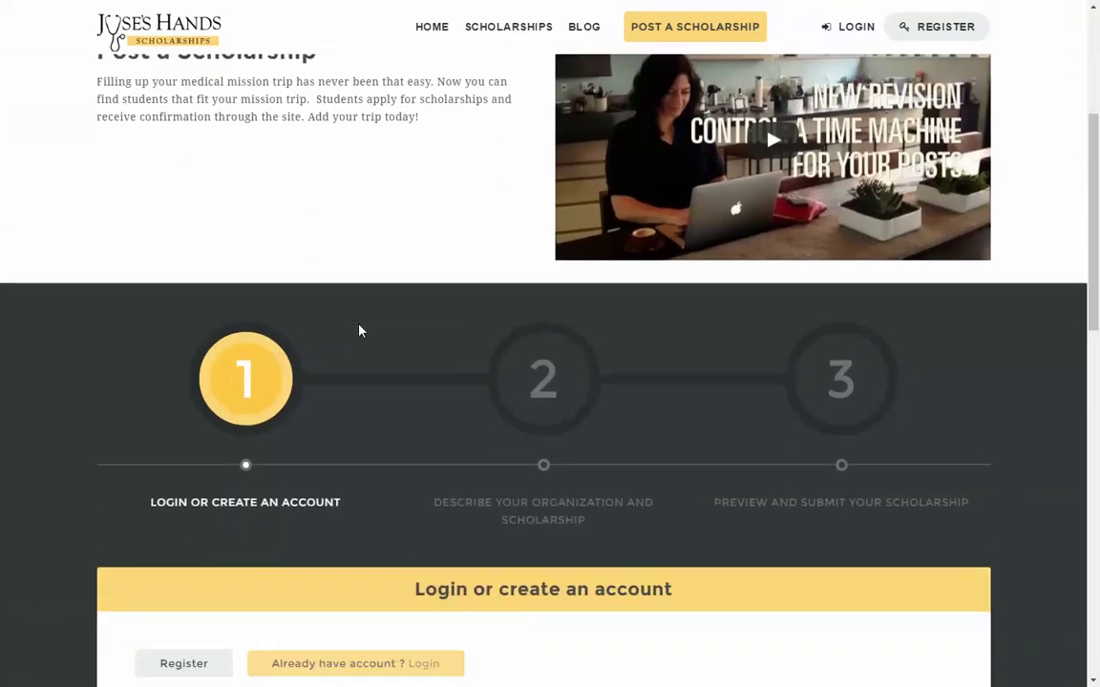
scroll(359, 332, down, 2)
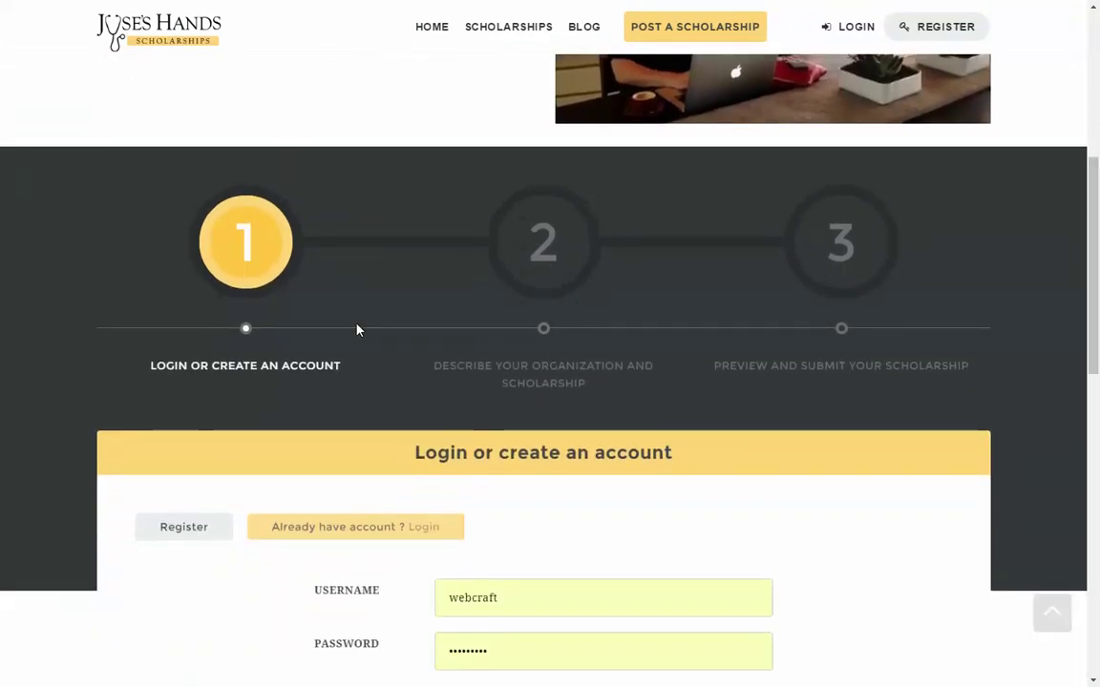
scroll(357, 329, down, 2)
scroll(357, 330, up, 1)
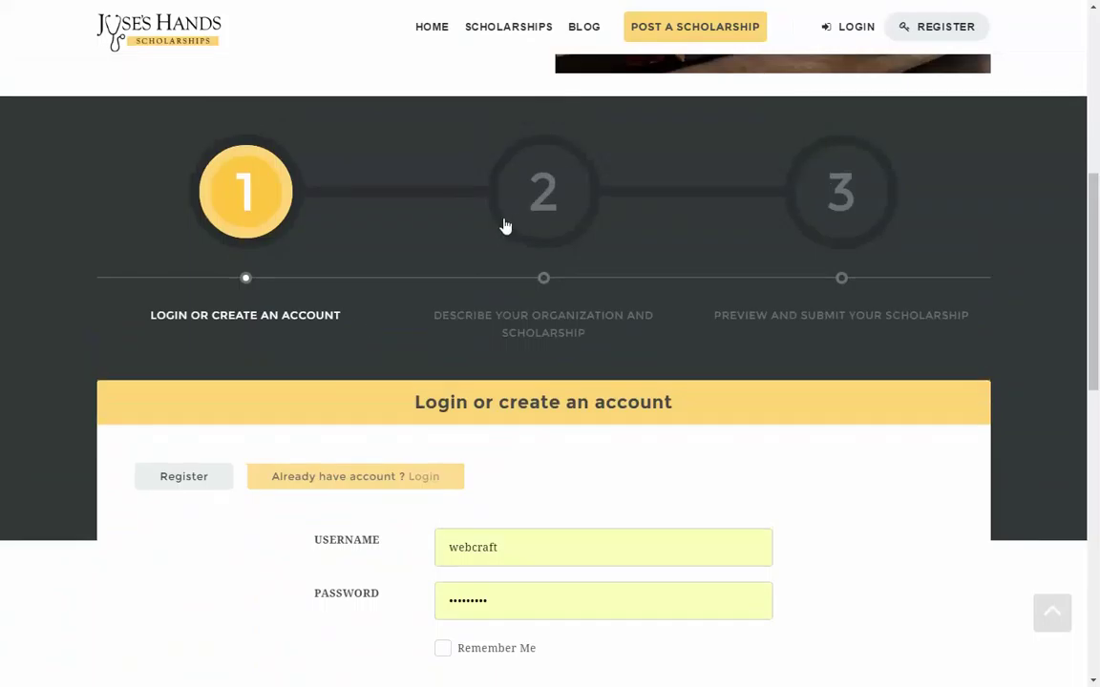
scroll(296, 241, down, 1)
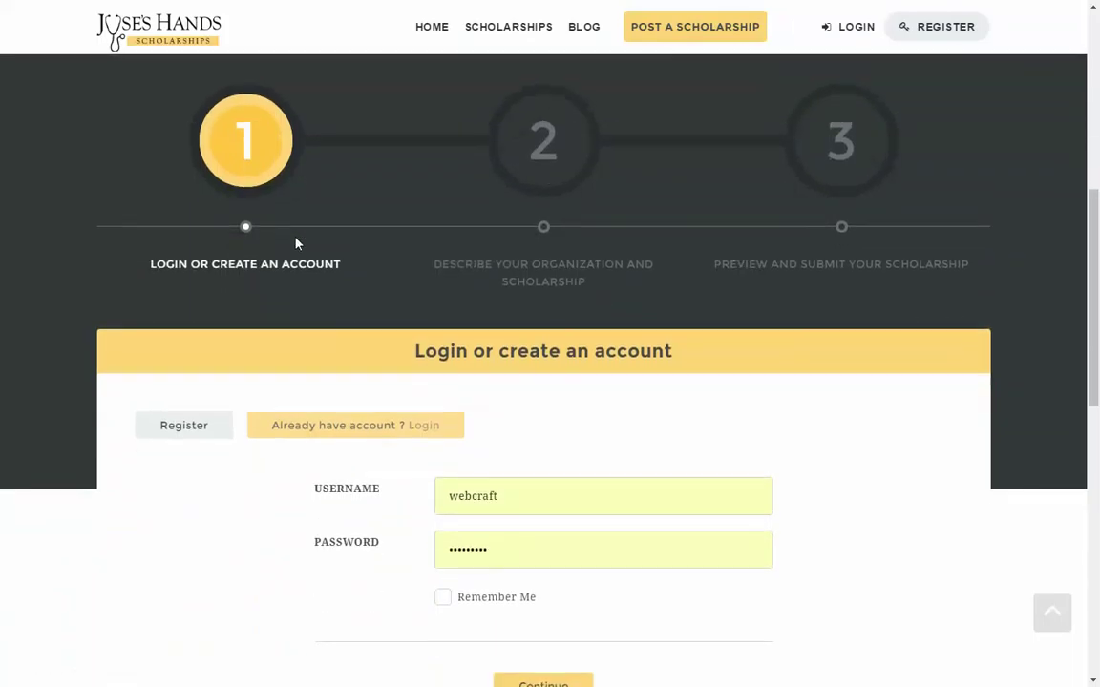
scroll(296, 242, down, 2)
scroll(294, 236, down, 1)
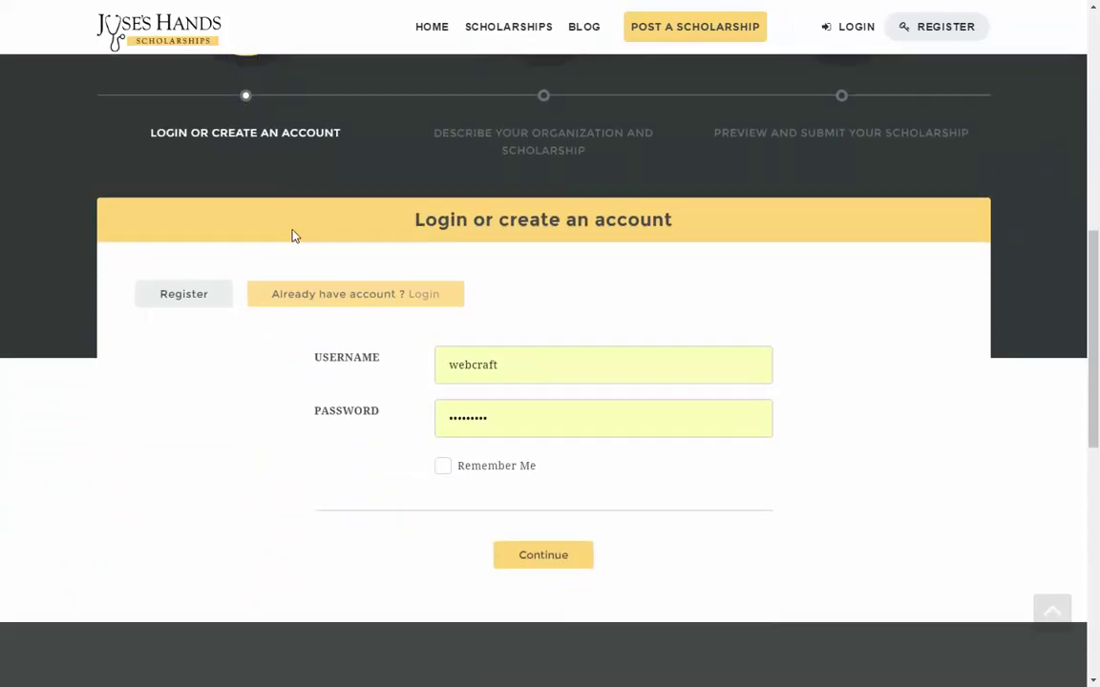
scroll(294, 235, up, 3)
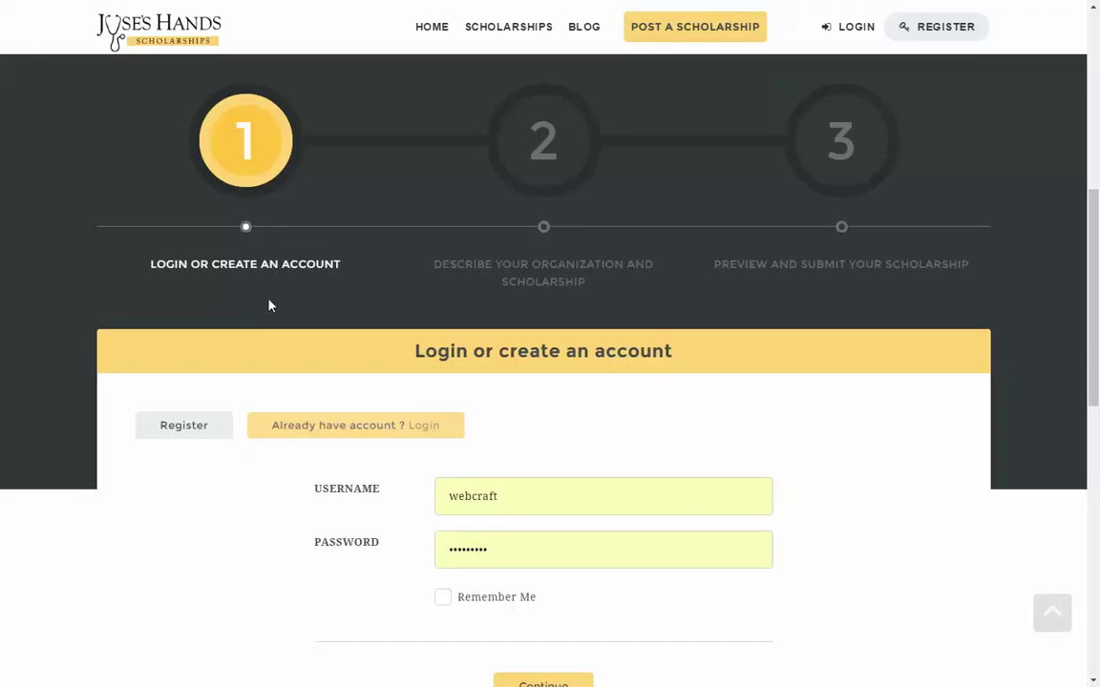
scroll(251, 304, up, 2)
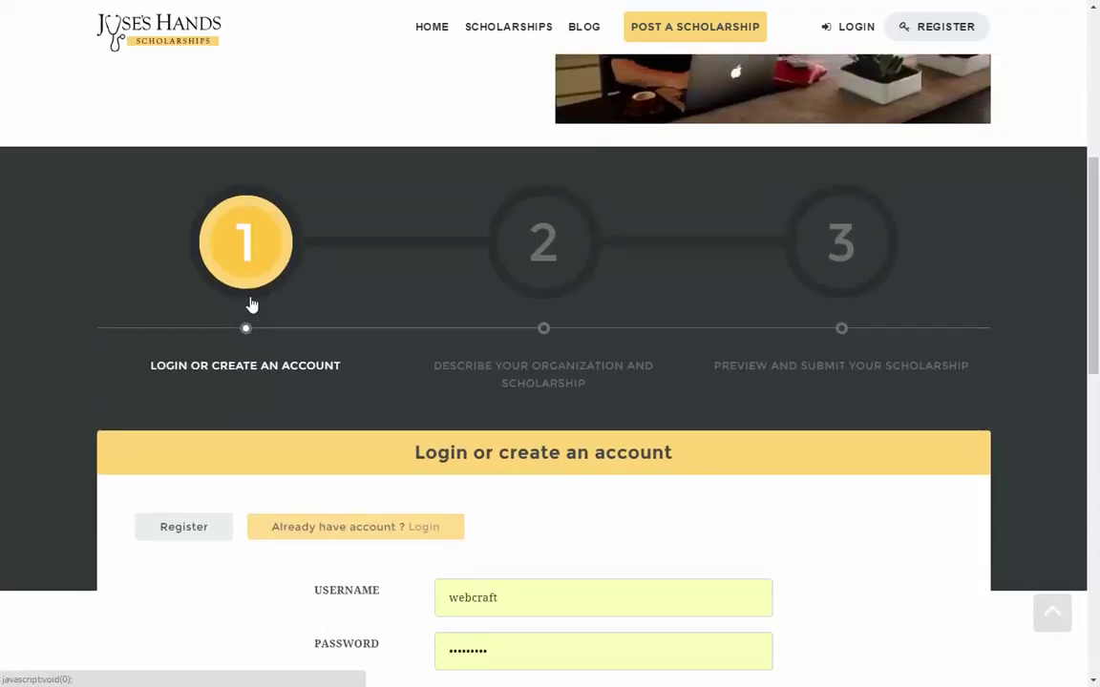
scroll(253, 304, down, 2)
scroll(256, 304, up, 3)
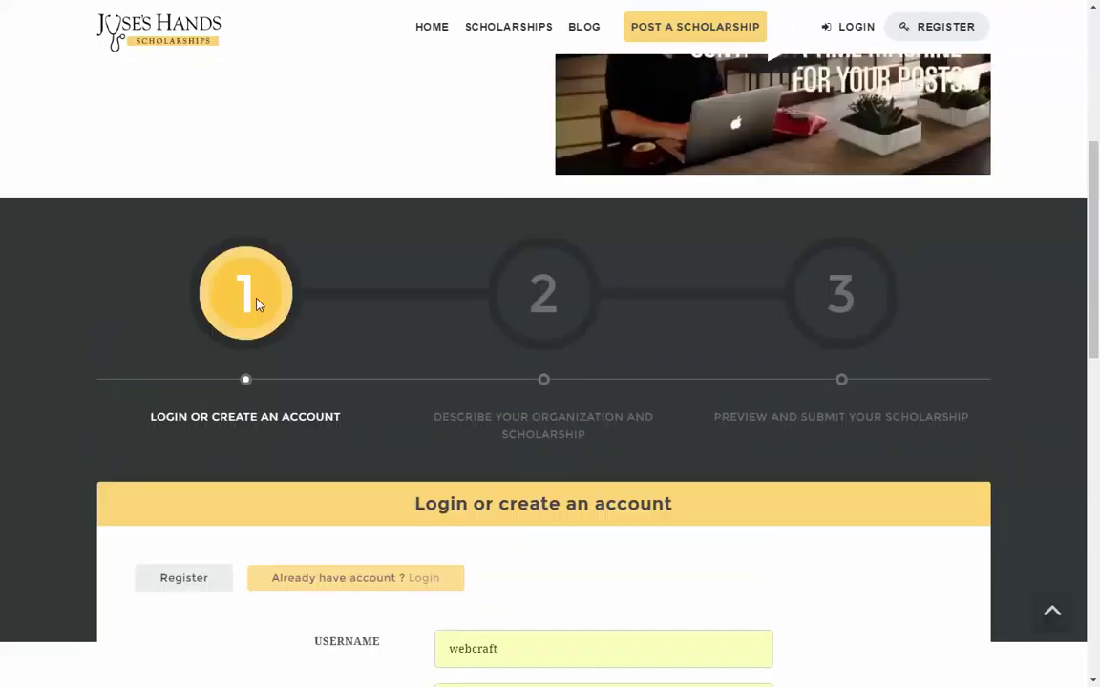
scroll(256, 304, up, 8)
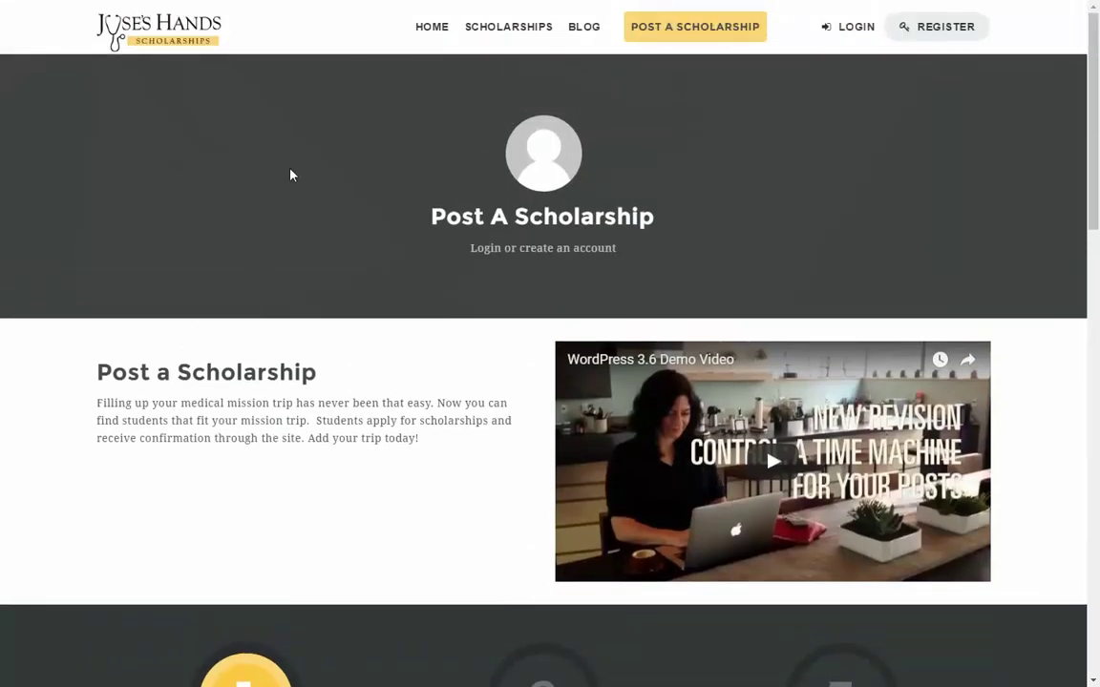
- Return to the home page, reopen the Post a Scholarship page and review the labels of its first two stages
click(427, 31)
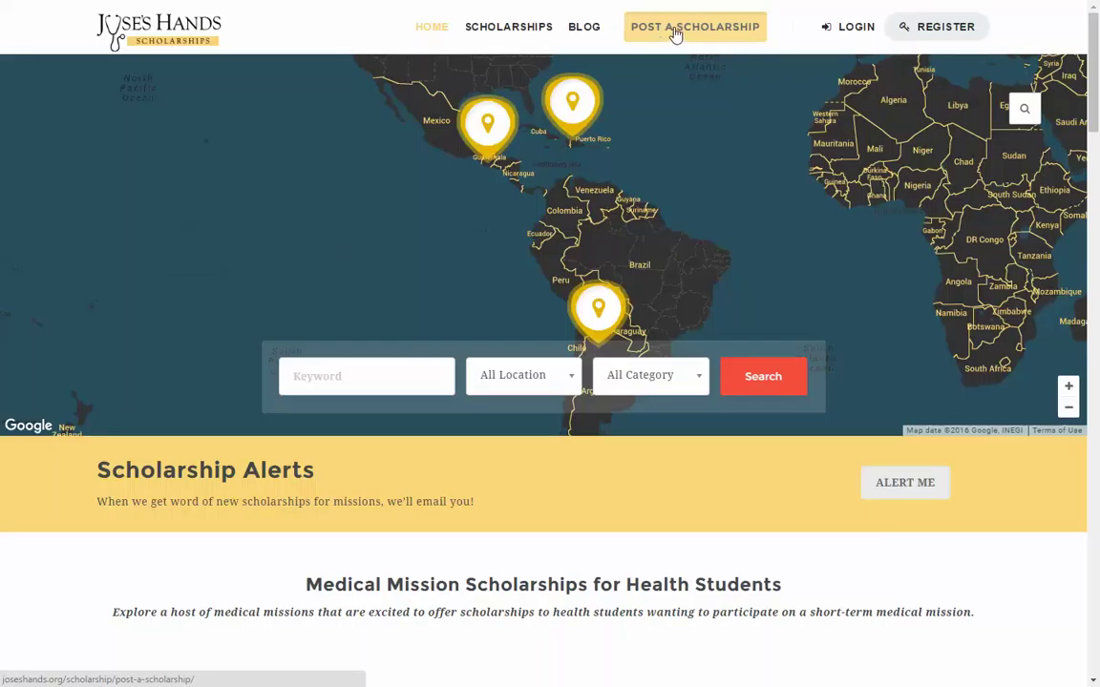
click(708, 36)
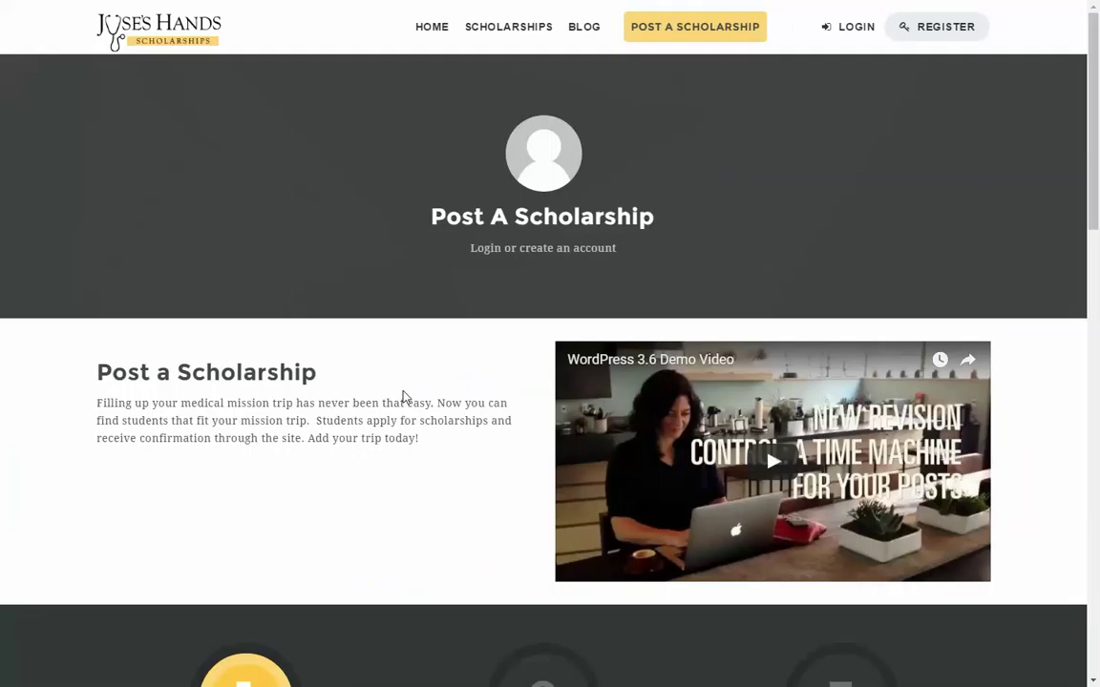
scroll(391, 406, down, 3)
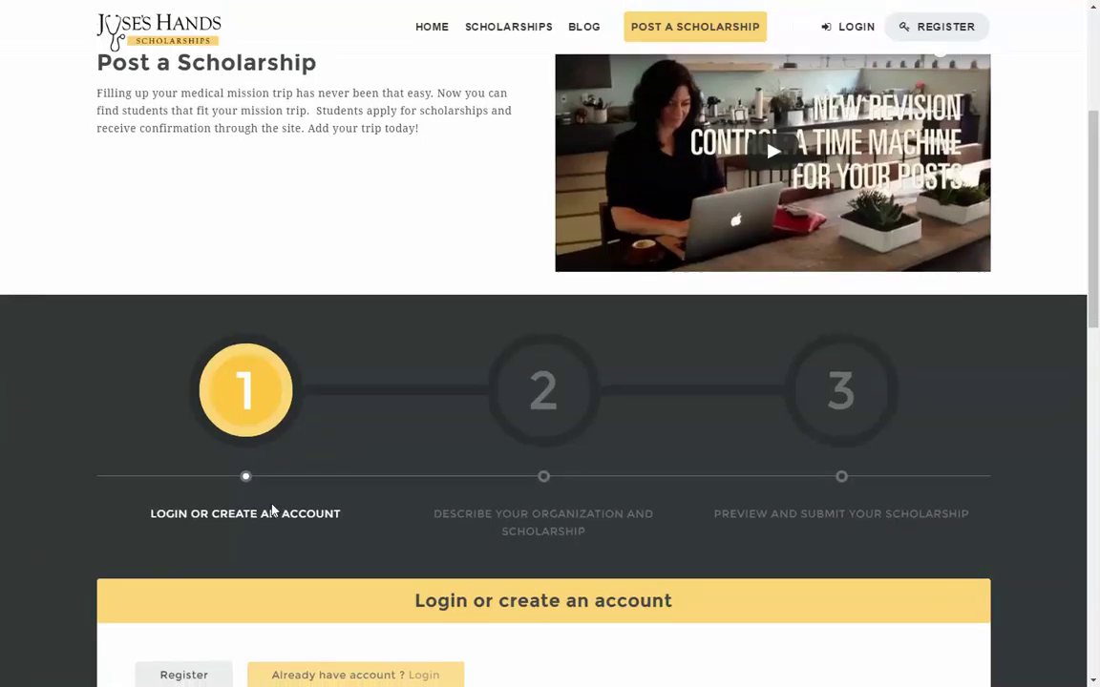
scroll(272, 511, down, 1)
double_click(234, 418)
click(315, 418)
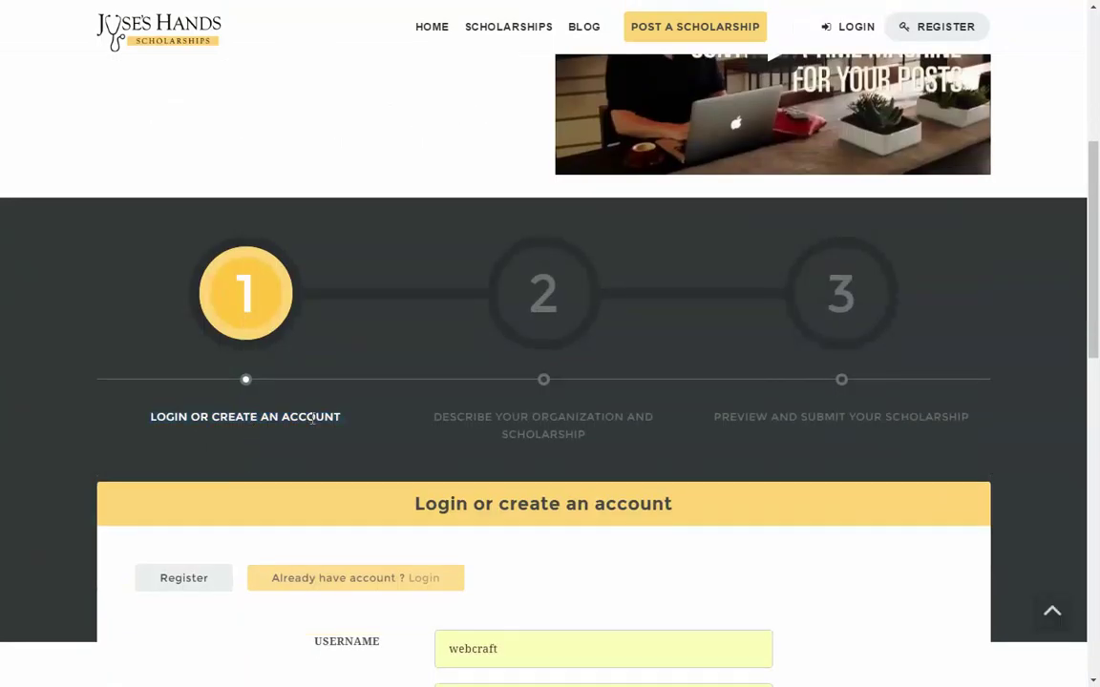
triple_click(516, 418)
click(559, 422)
triple_click(547, 421)
click(526, 422)
triple_click(544, 421)
click(567, 420)
- Log in with the prefilled account credentials to continue to the organization and scholarship description stage
scroll(610, 410, down, 3)
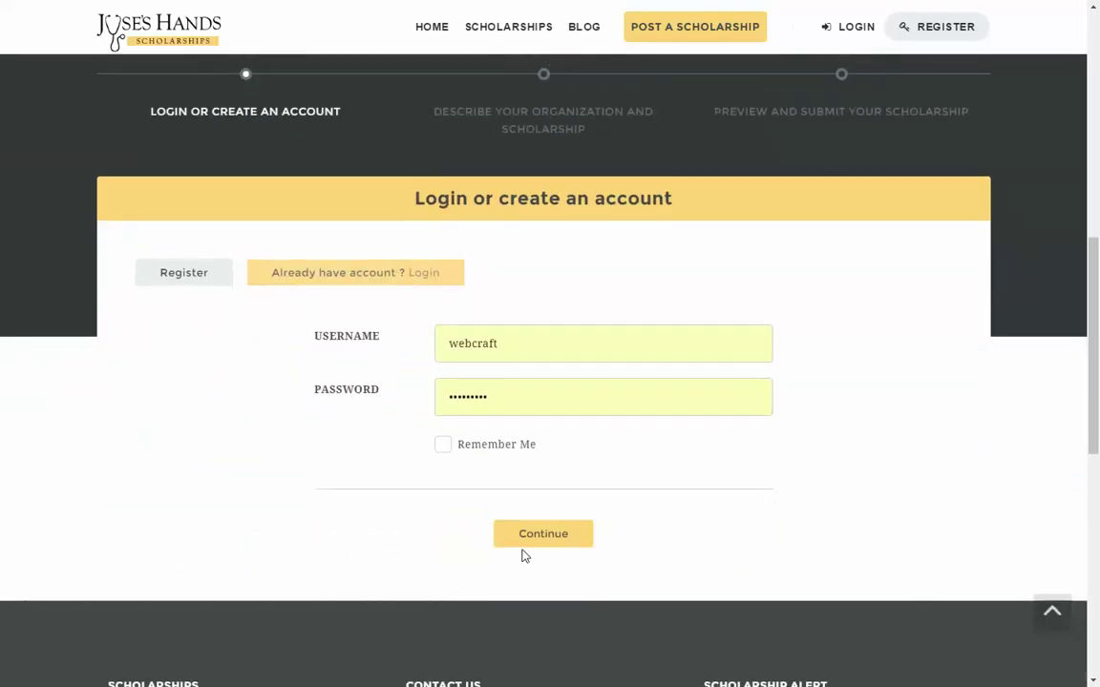
click(546, 536)
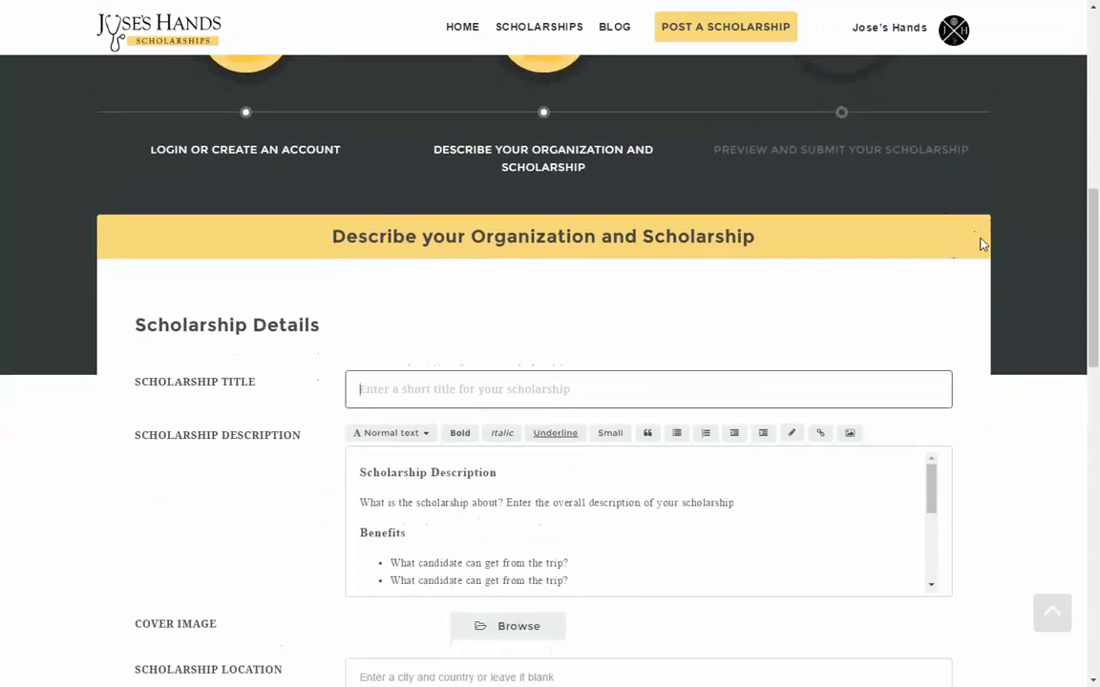
- Examine the Scholarship Details form's fields, from the title and description to the closing date and application notify email
click(389, 181)
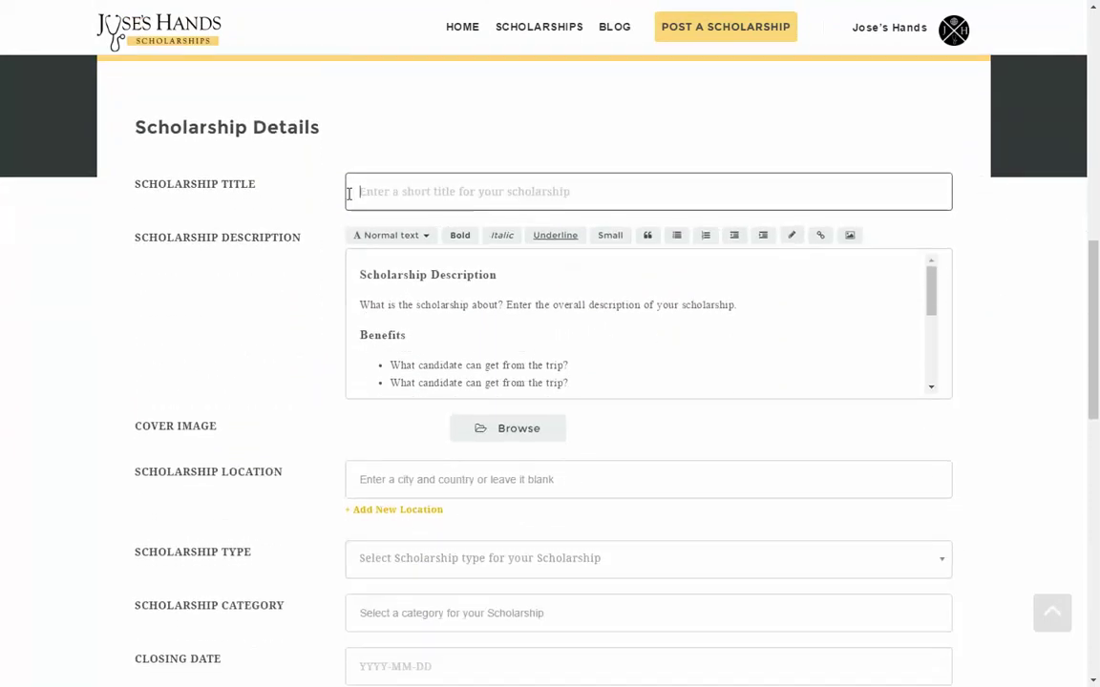
scroll(325, 152, down, 2)
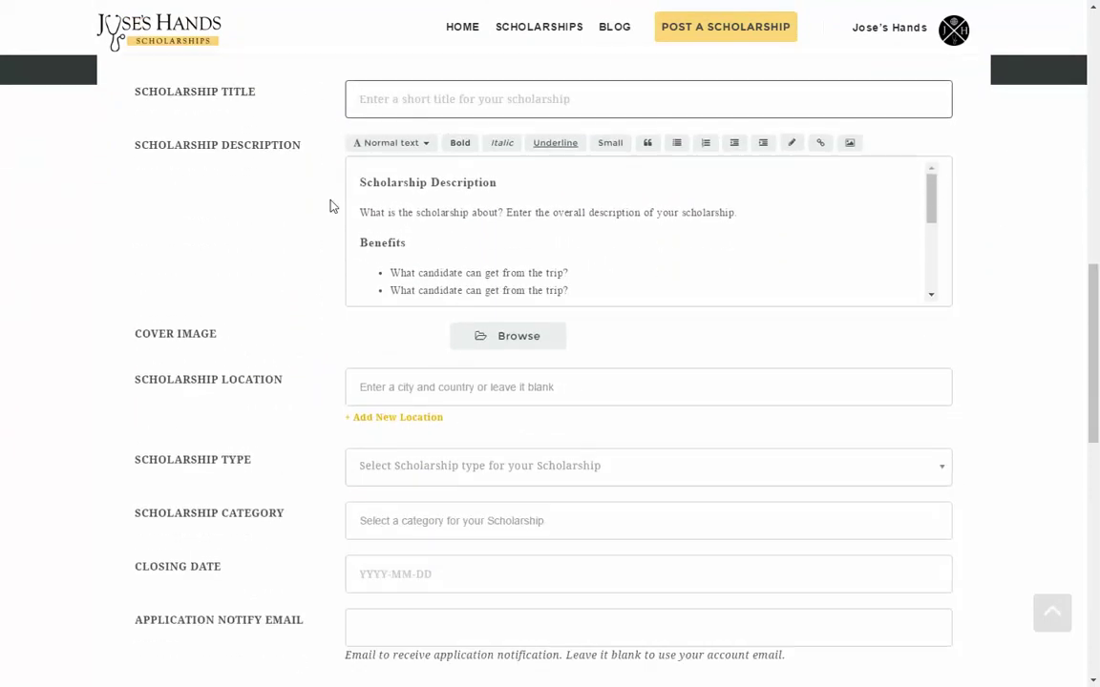
scroll(285, 194, down, 2)
scroll(289, 194, up, 3)
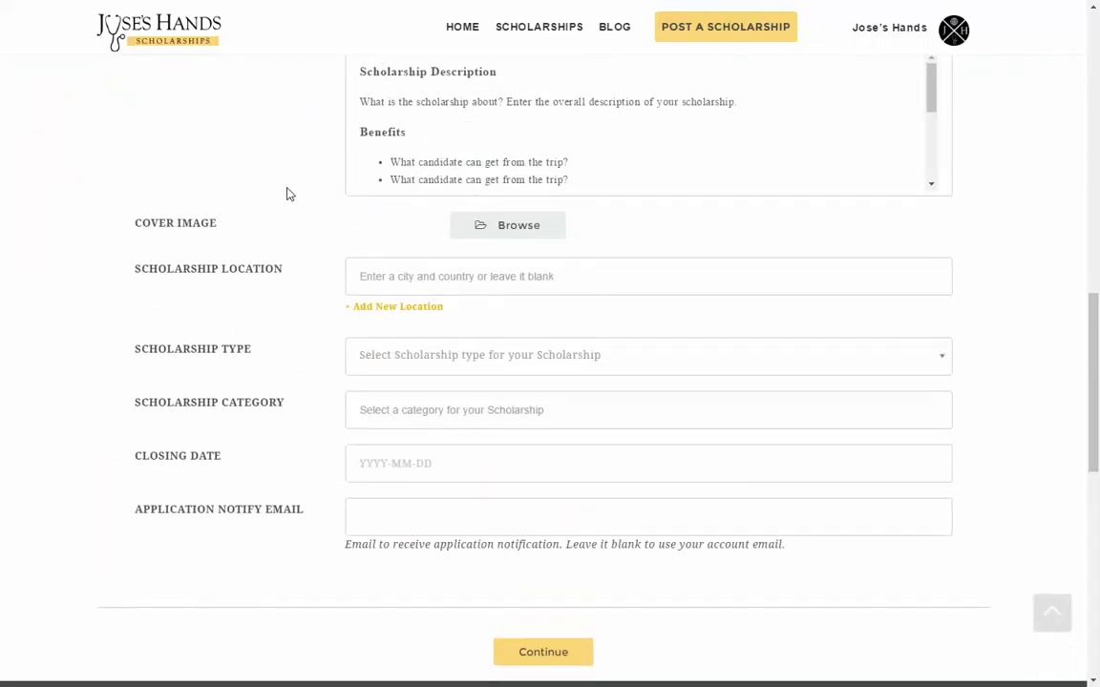
scroll(292, 194, up, 3)
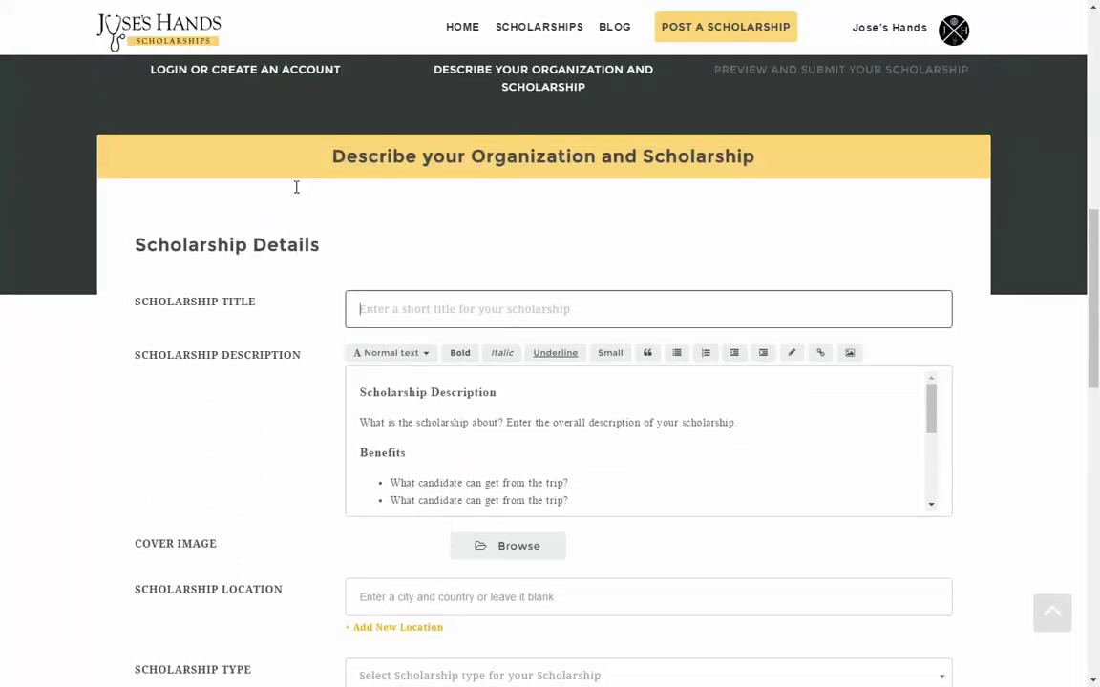
scroll(296, 194, up, 6)
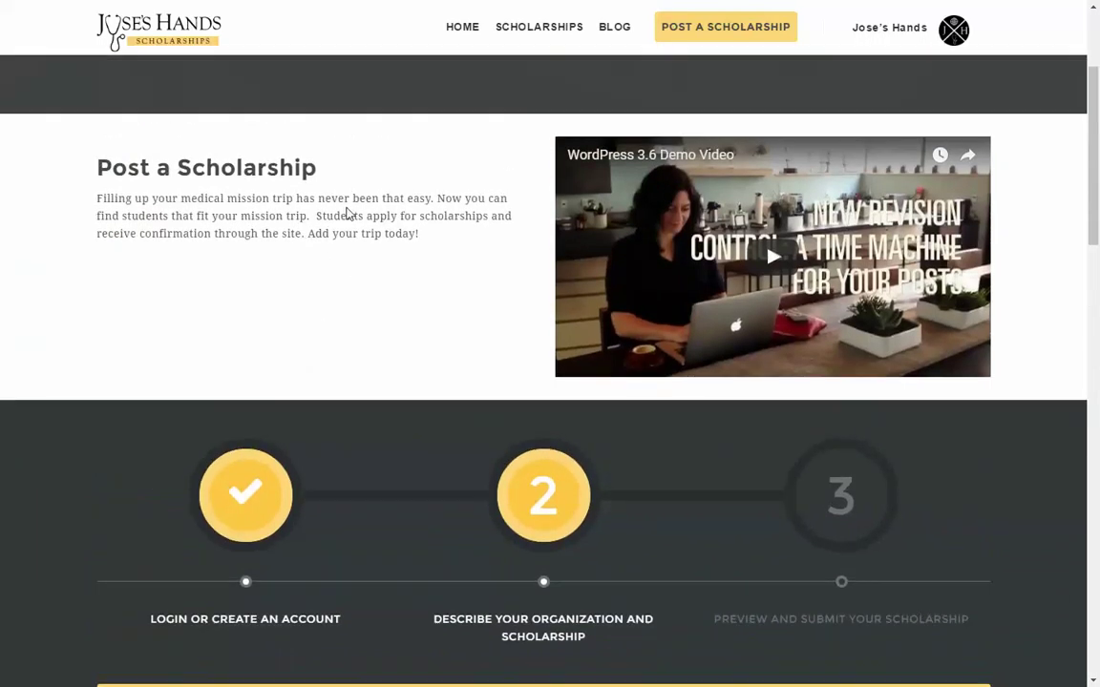
scroll(348, 210, down, 4)
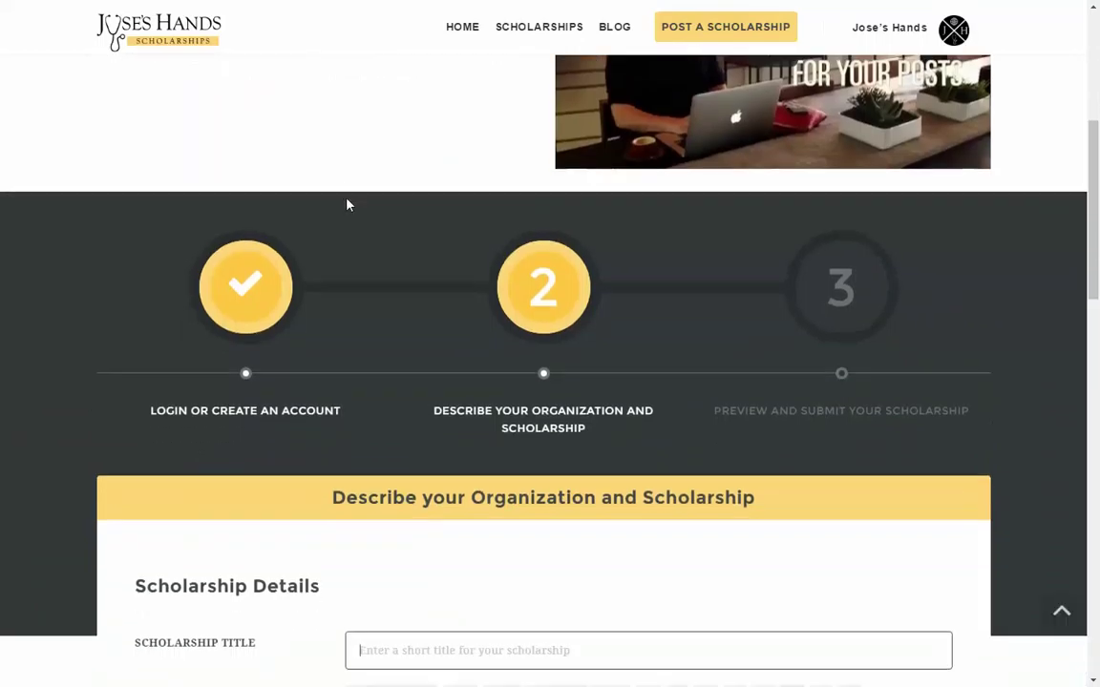
scroll(347, 206, down, 2)
scroll(351, 206, up, 2)
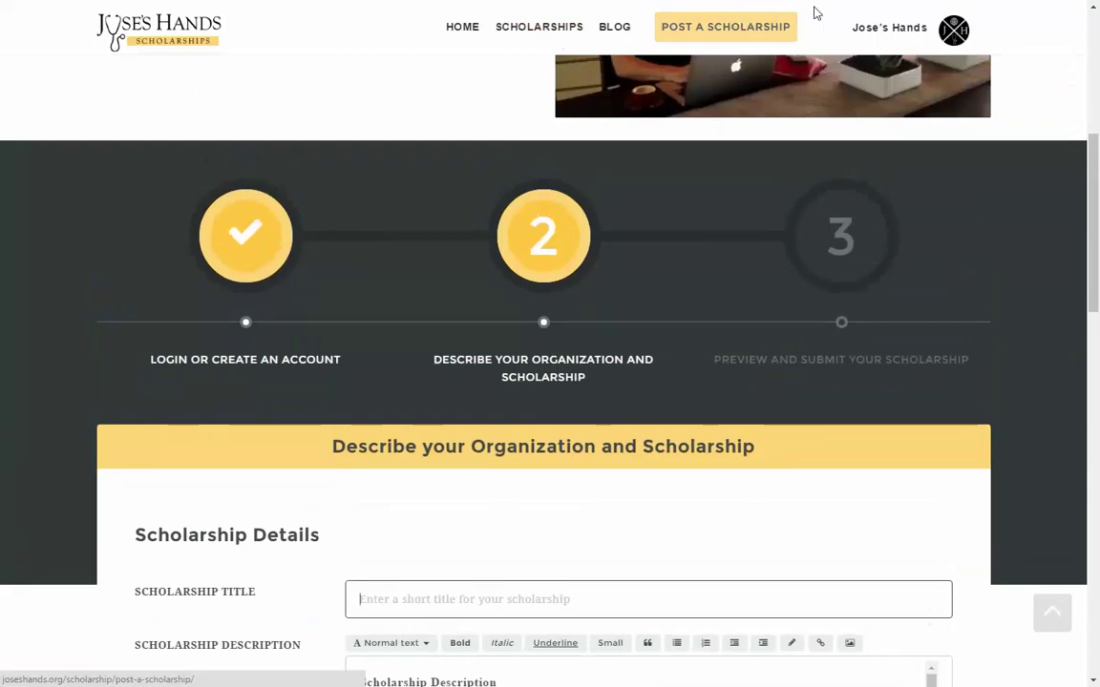
- Open the account's Manage Application page and review the applications received for the scholarships
mouse_move(894, 34)
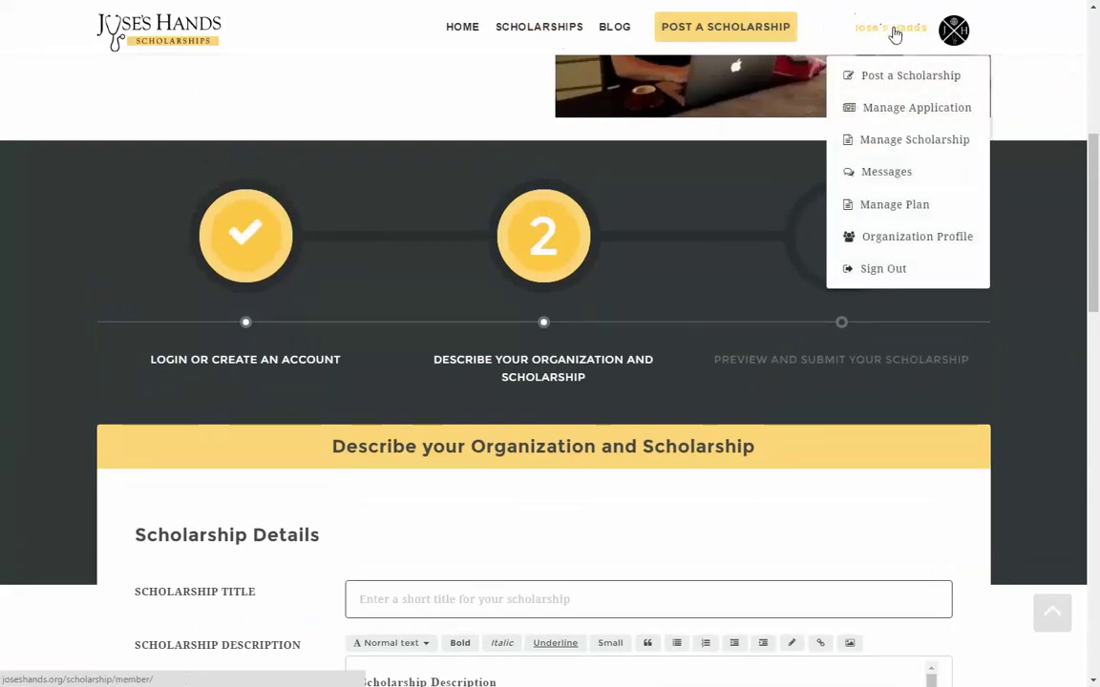
click(895, 111)
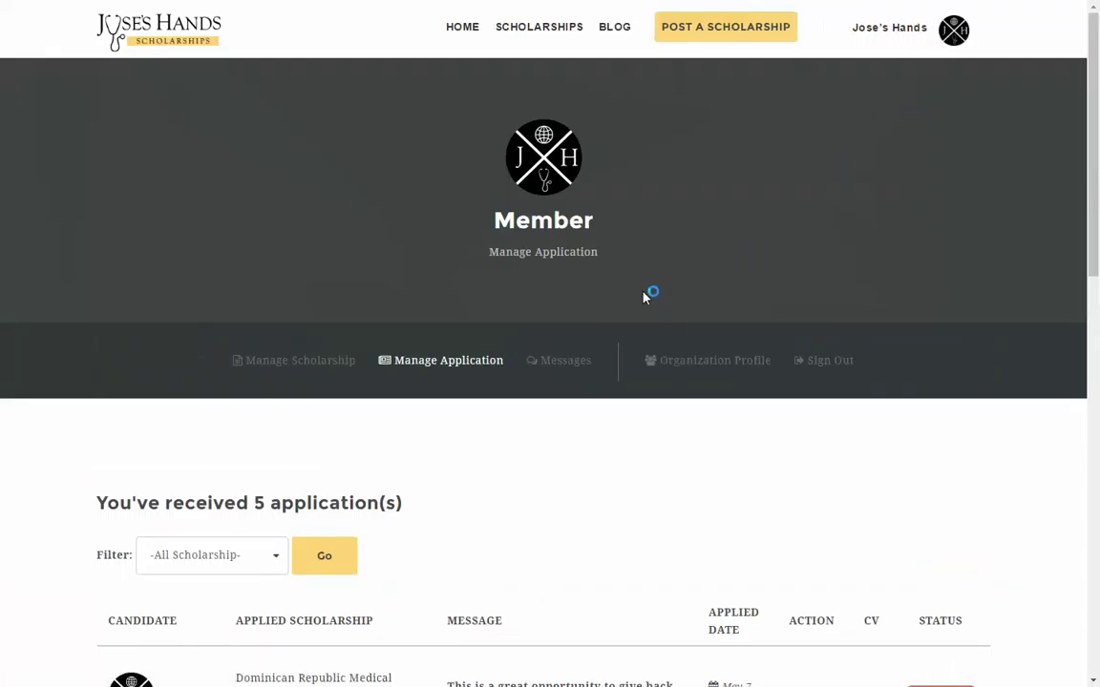
scroll(871, 271, down, 4)
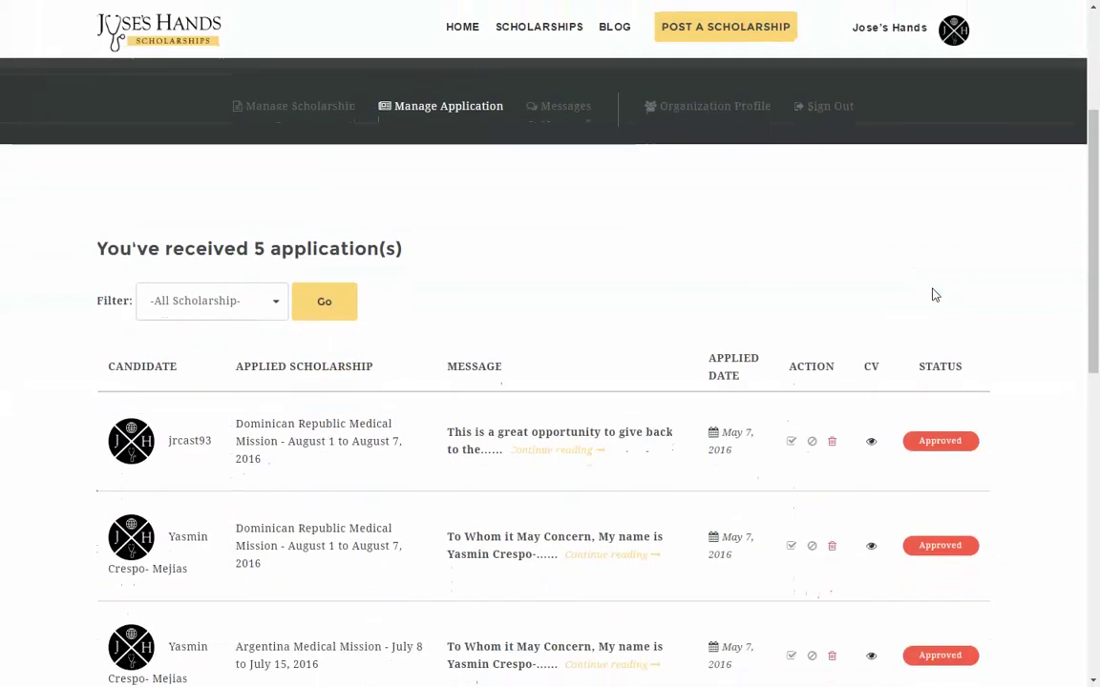
scroll(767, 287, down, 1)
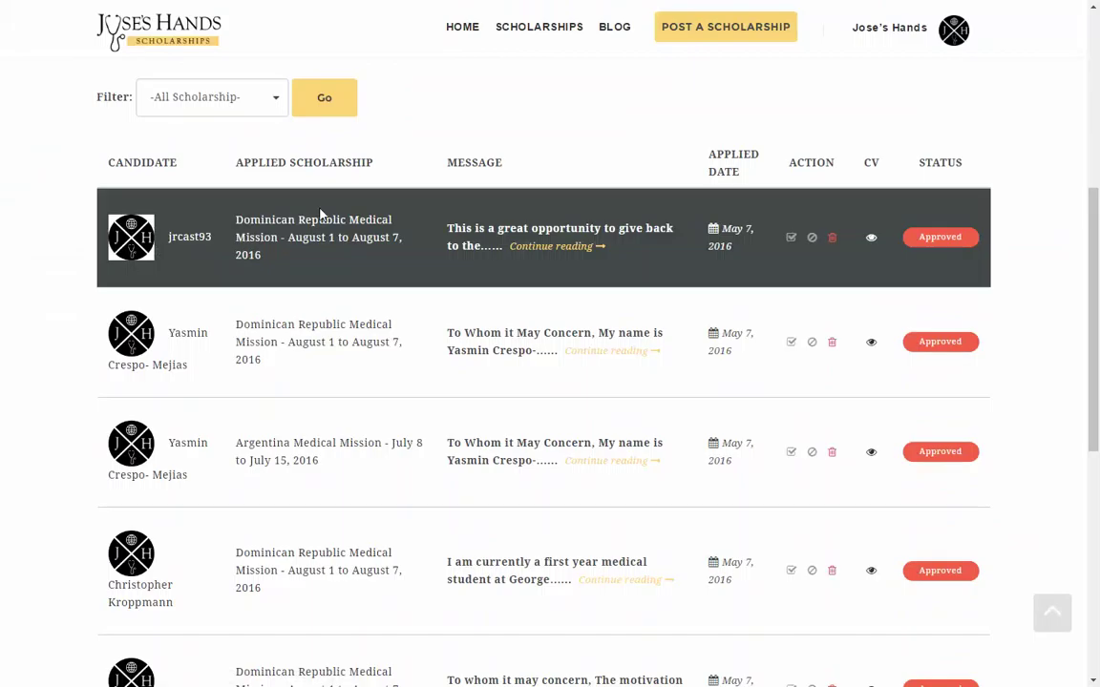
scroll(489, 263, up, 5)
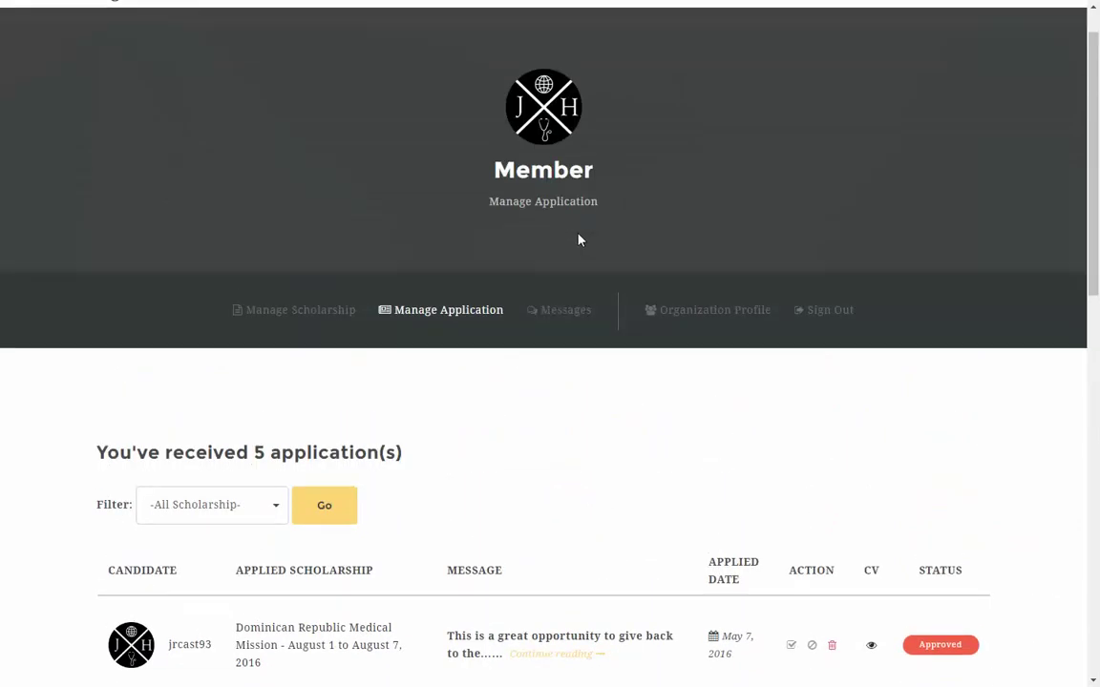
- Open the Manage Scholarship page and review the posted scholarships with their locations, closing dates and statuses
click(325, 318)
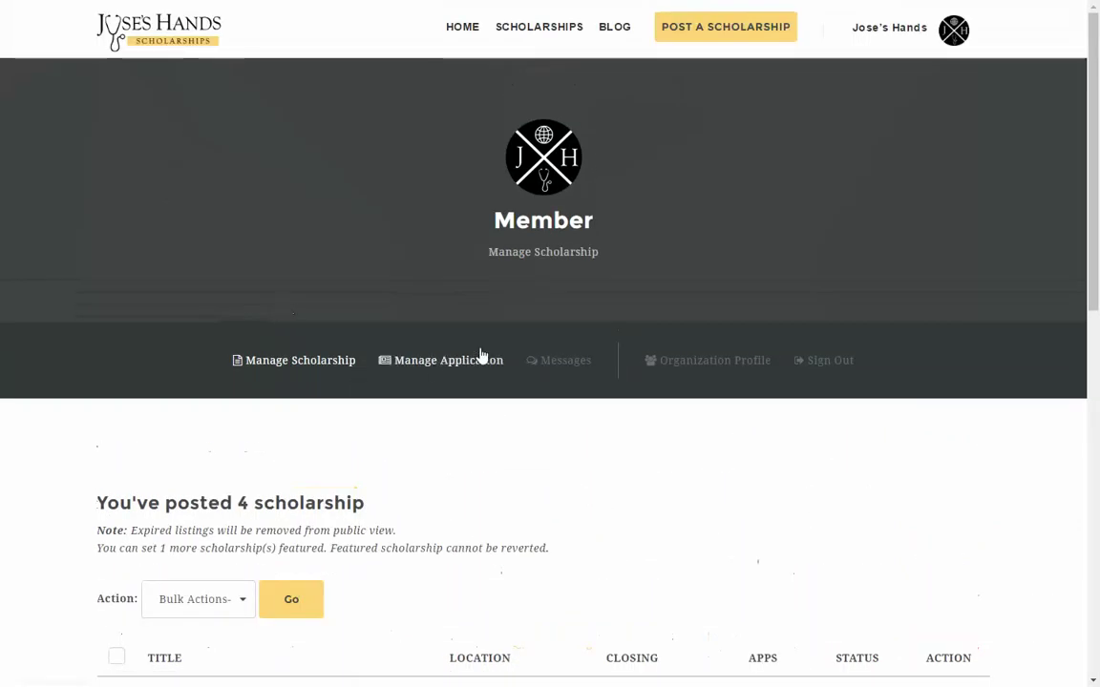
scroll(479, 358, down, 4)
scroll(245, 289, down, 2)
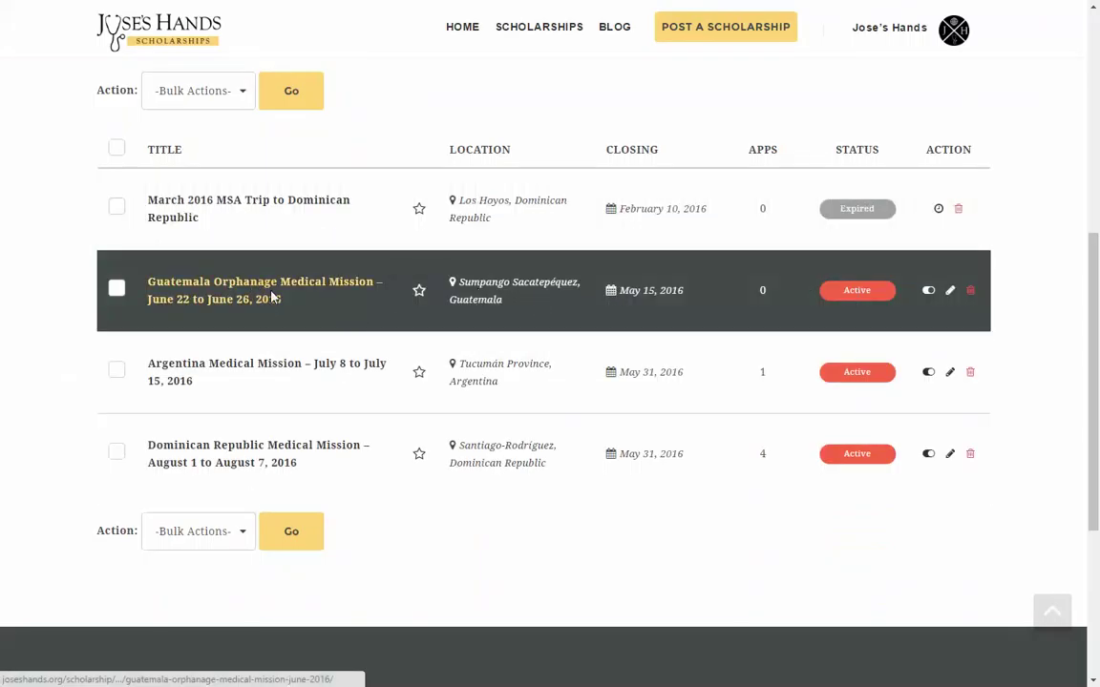
scroll(272, 300, down, 2)
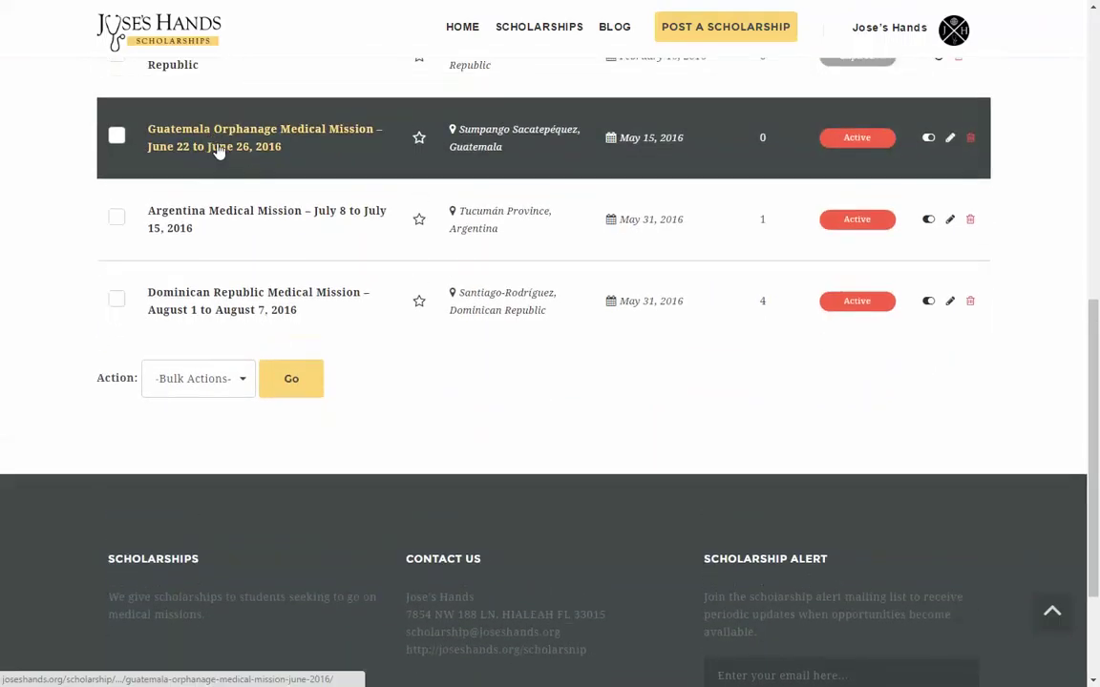
- Return to the Manage Application page and look through the candidates' applications, messages, dates and statuses
scroll(208, 144, up, 6)
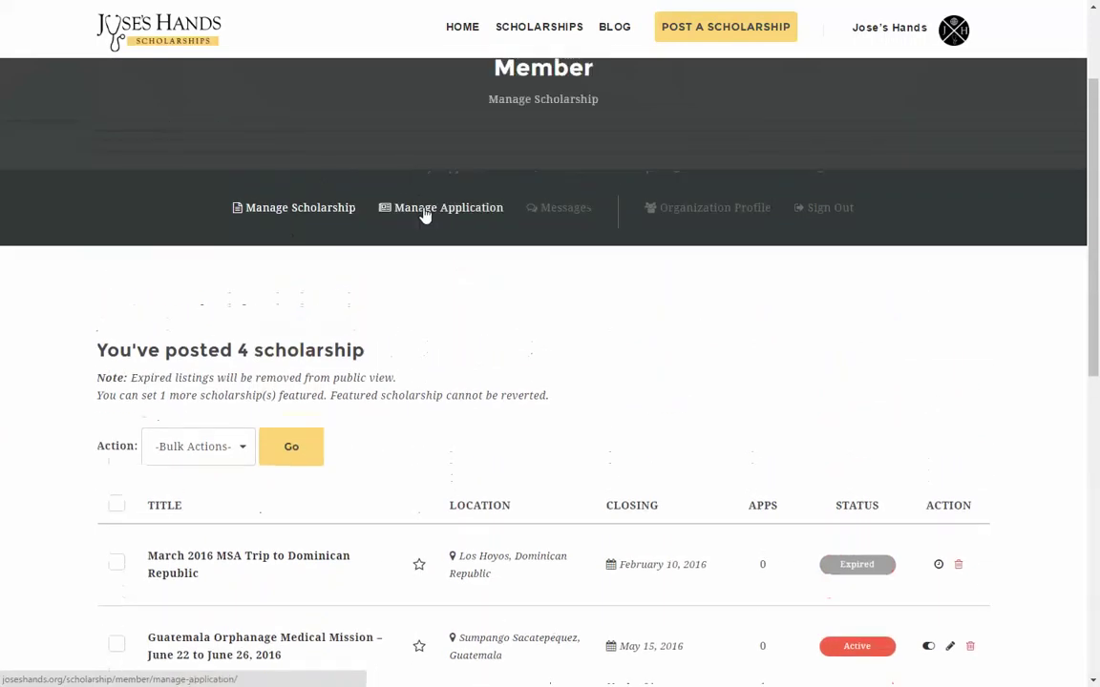
click(424, 210)
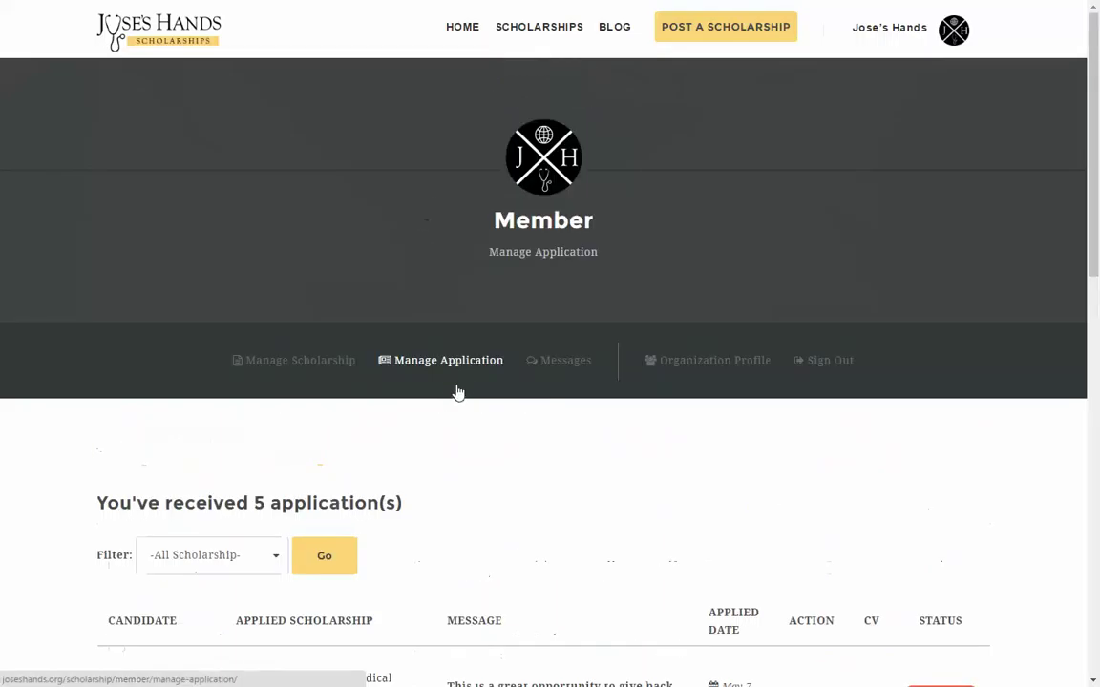
scroll(454, 392, down, 6)
scroll(263, 285, down, 2)
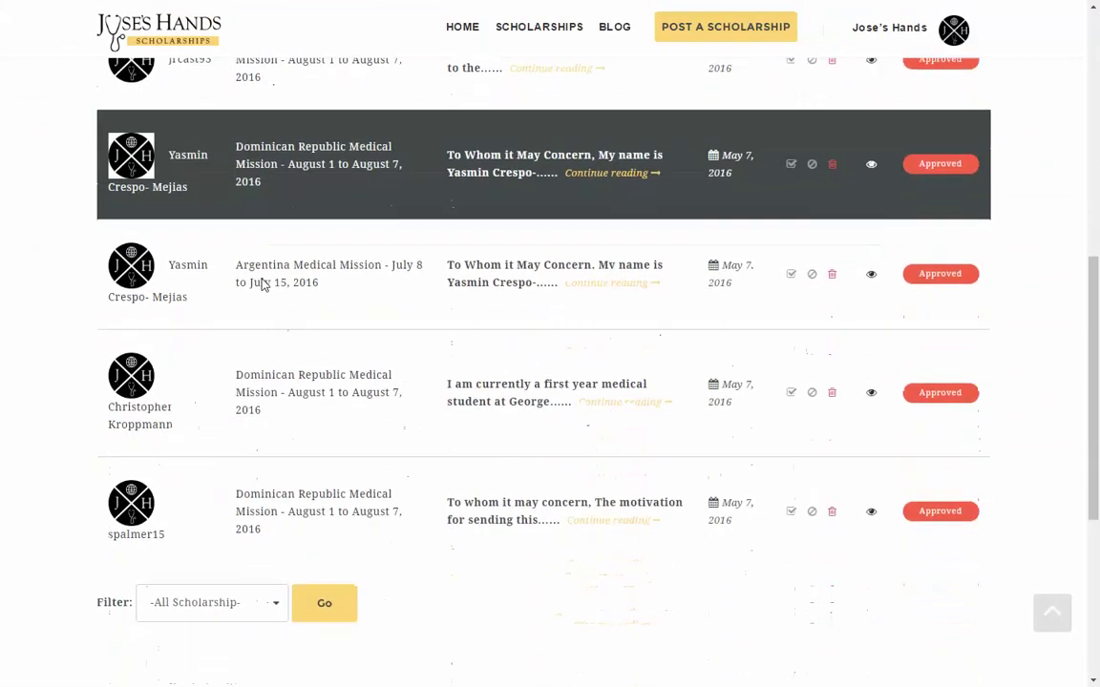
- View the Messages page, and open the Organization Profile to examine its company info, from name and description to logo and social links
scroll(263, 283, up, 7)
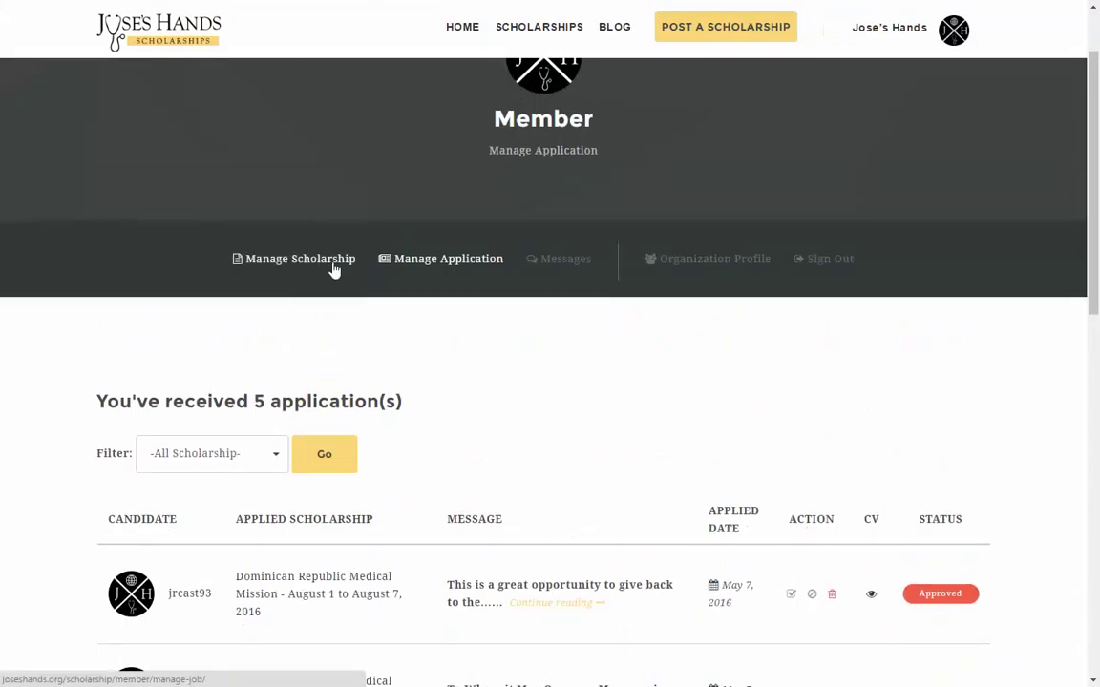
click(564, 271)
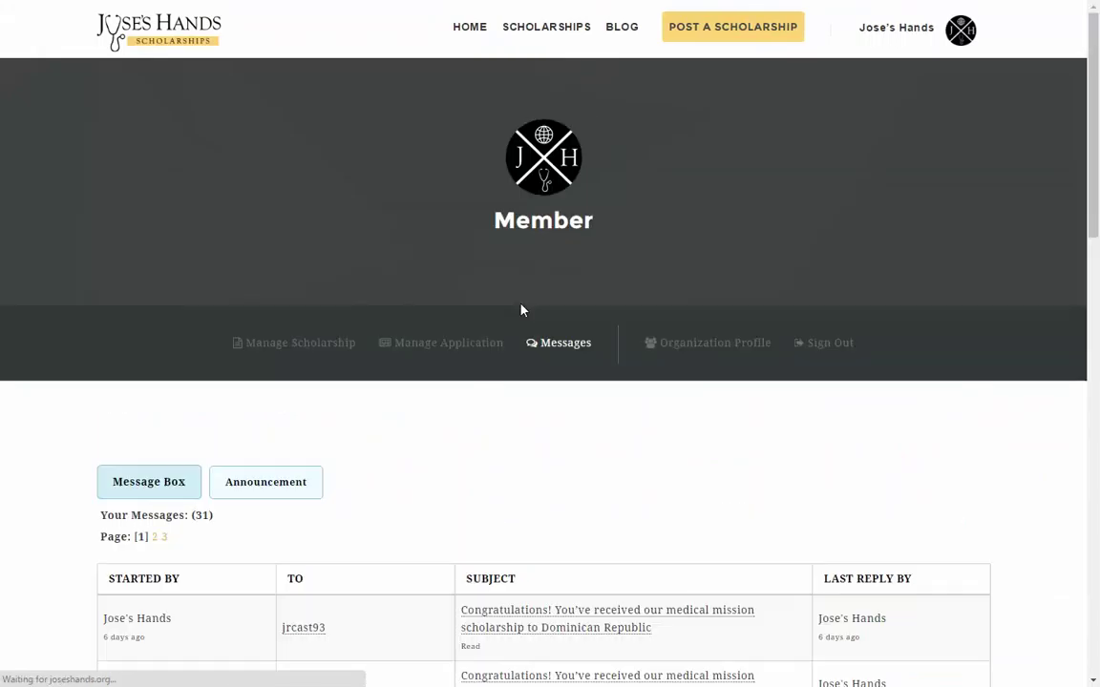
click(703, 361)
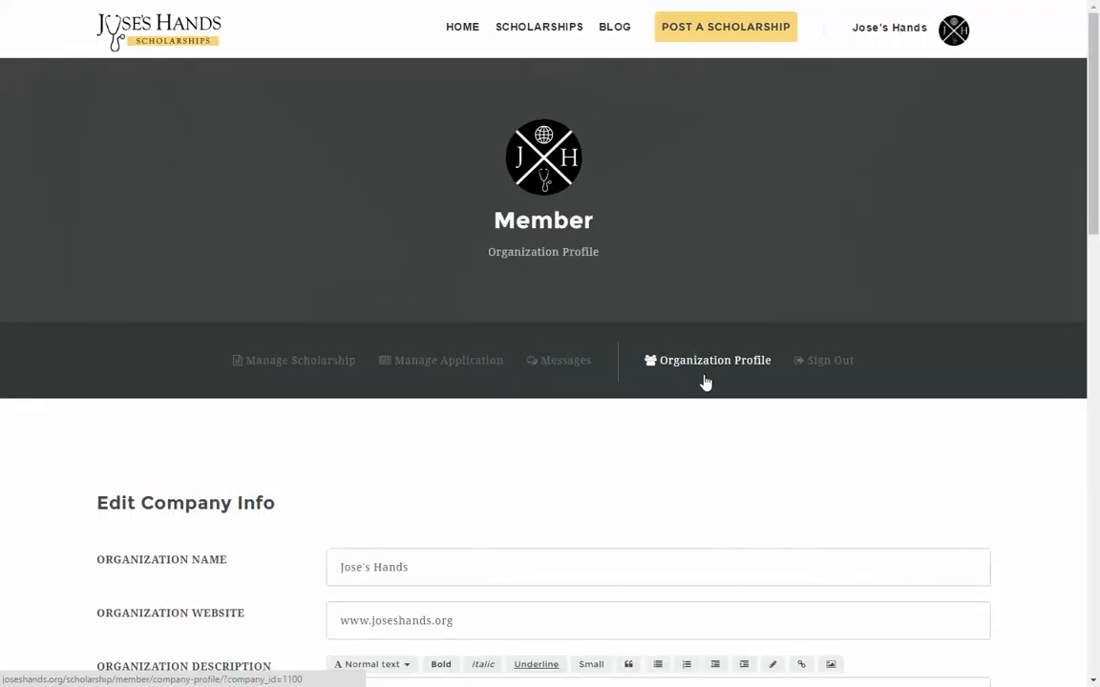
scroll(653, 326, down, 5)
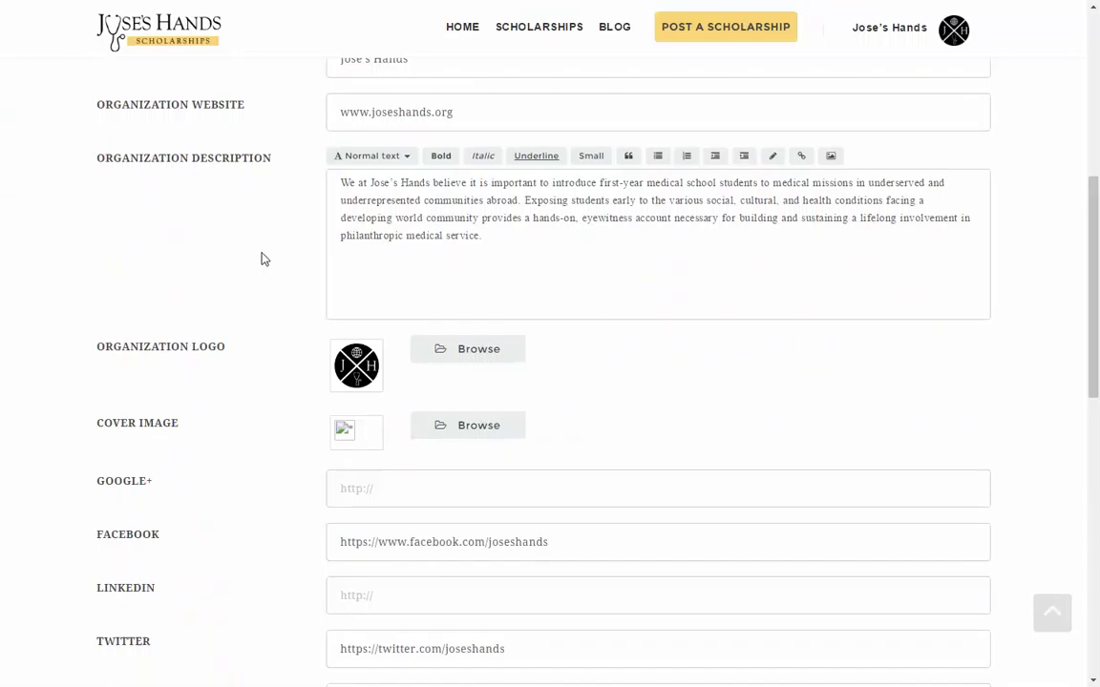
scroll(277, 276, down, 4)
scroll(273, 297, up, 8)
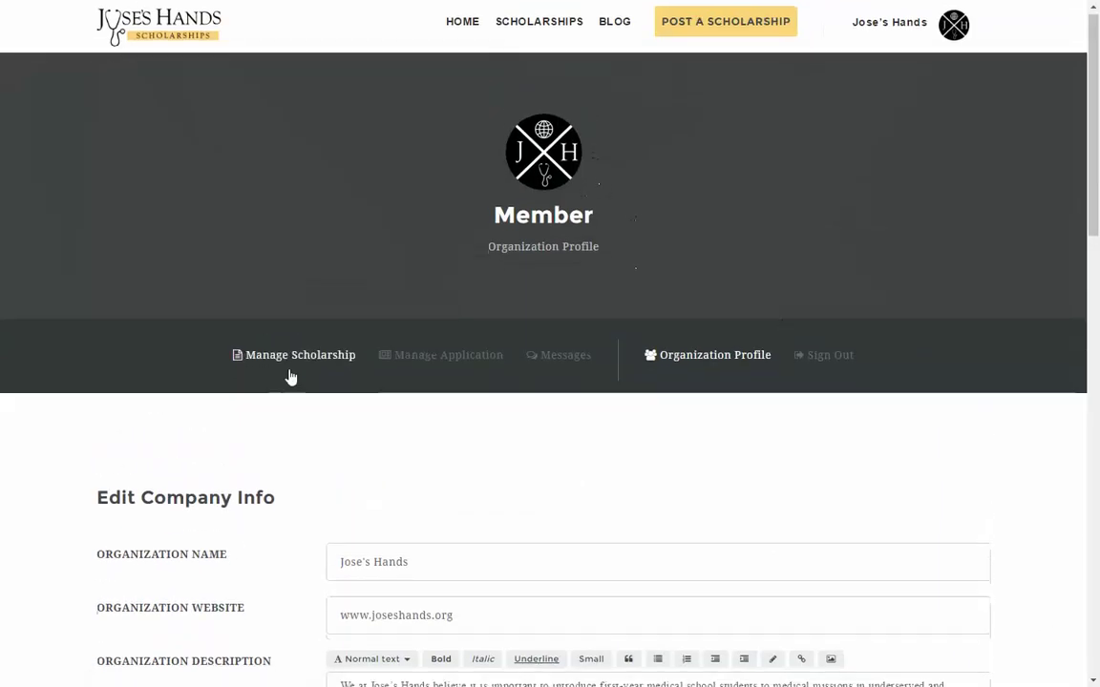
- Reopen the Manage Application page, and go to the account's member page to show the account options
scroll(291, 378, down, 1)
click(401, 317)
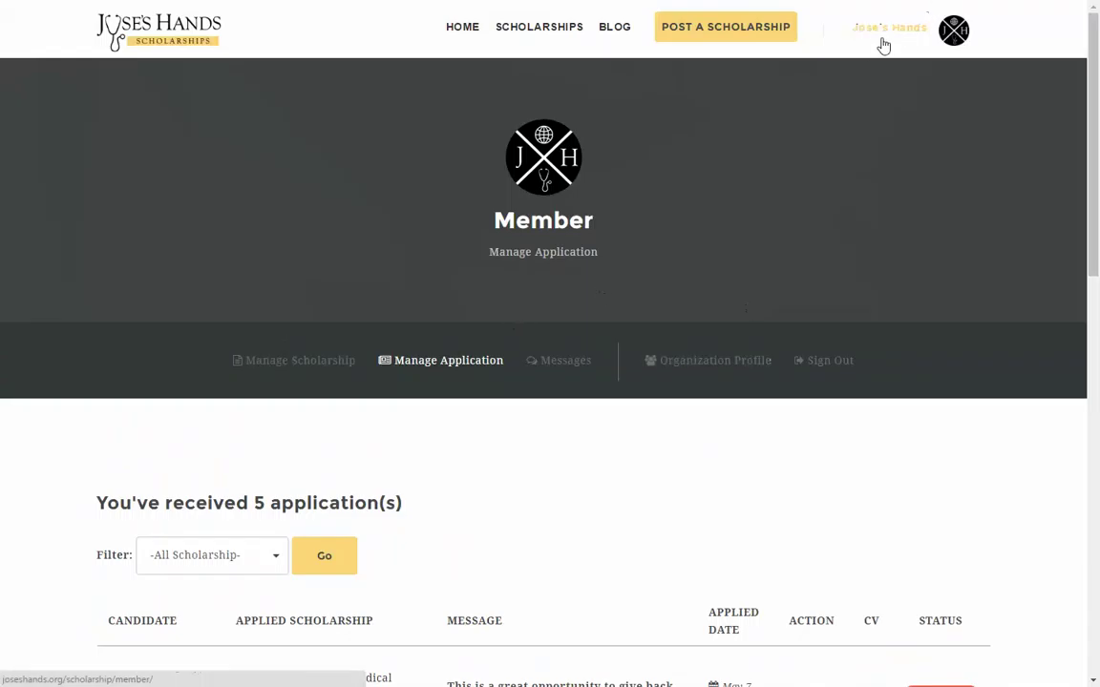
click(951, 31)
mouse_move(955, 34)
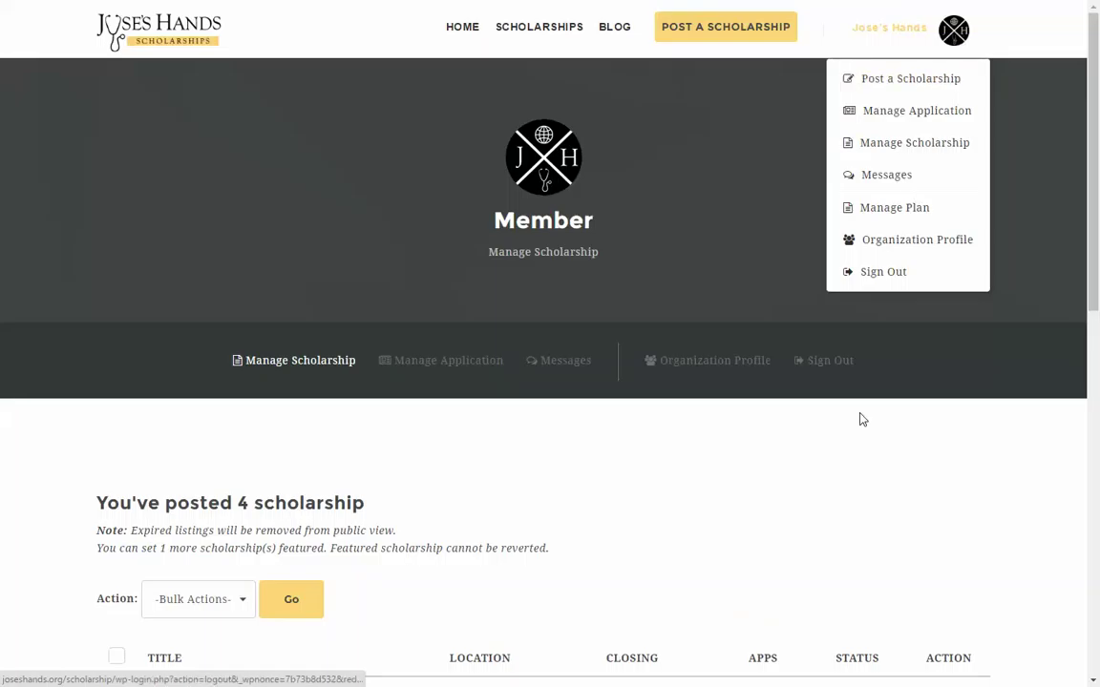
- Look through the posted scholarships on the Manage Scholarship page, including their application counts and available actions
scroll(525, 418, down, 2)
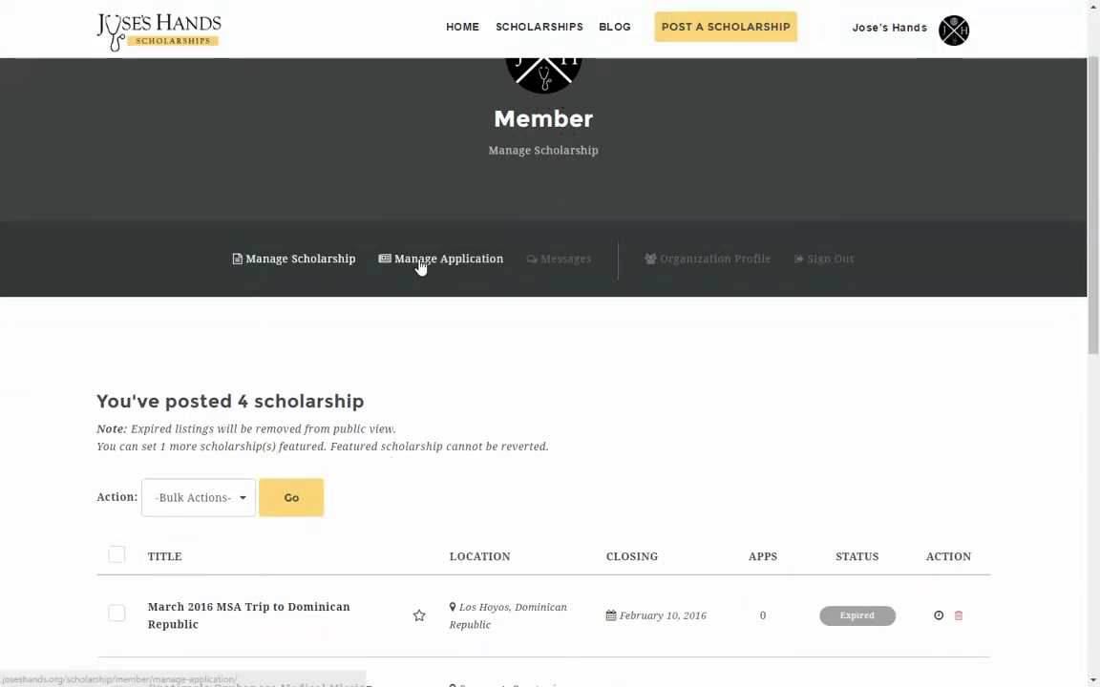
scroll(284, 306, up, 2)
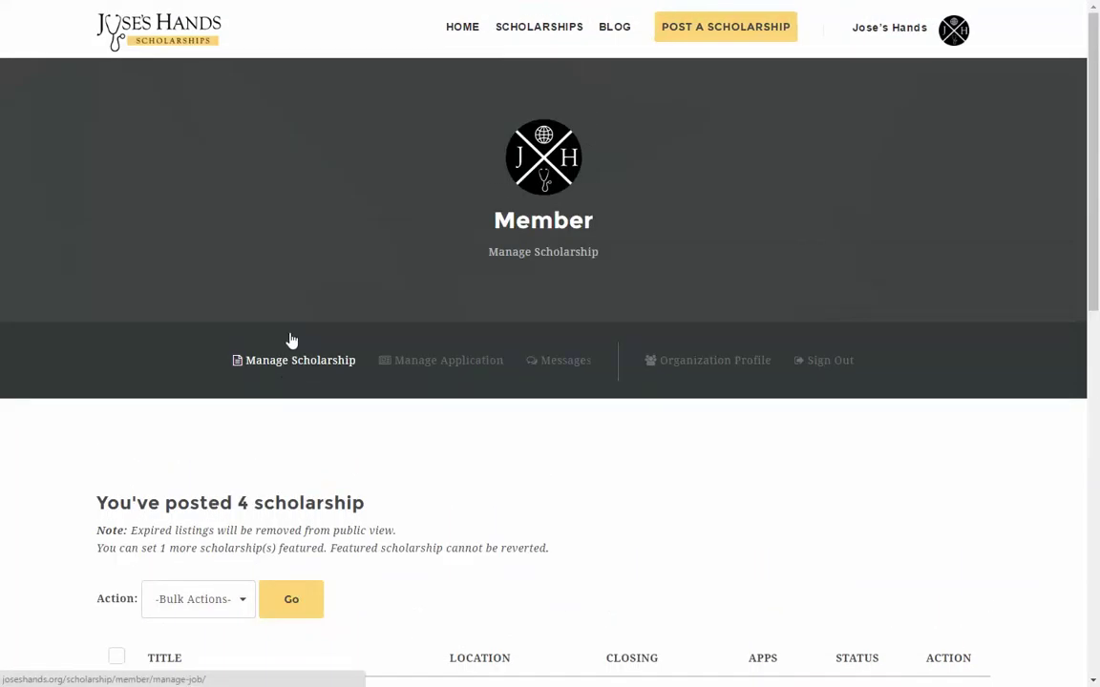
scroll(286, 277, down, 3)
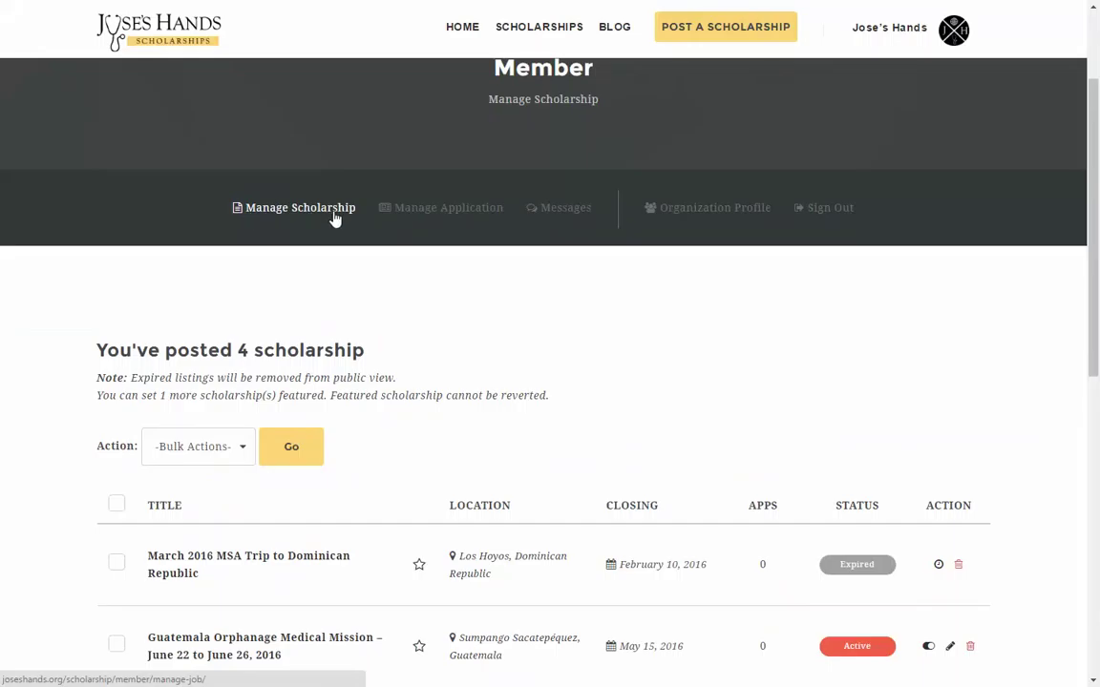
scroll(341, 223, down, 3)
scroll(287, 301, down, 5)
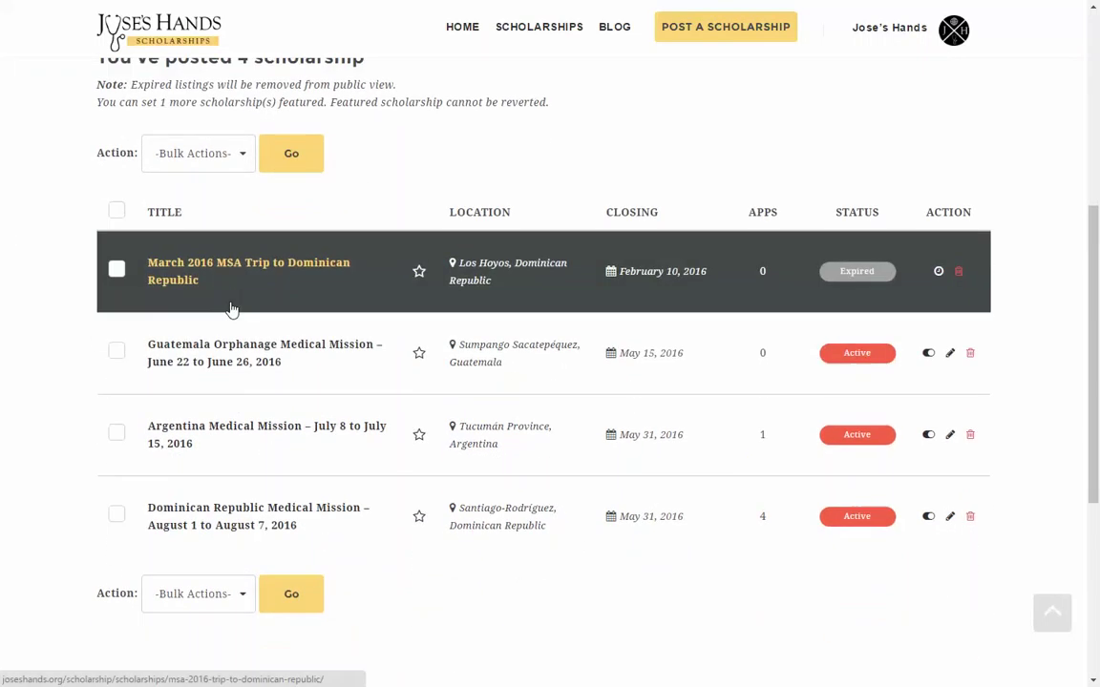